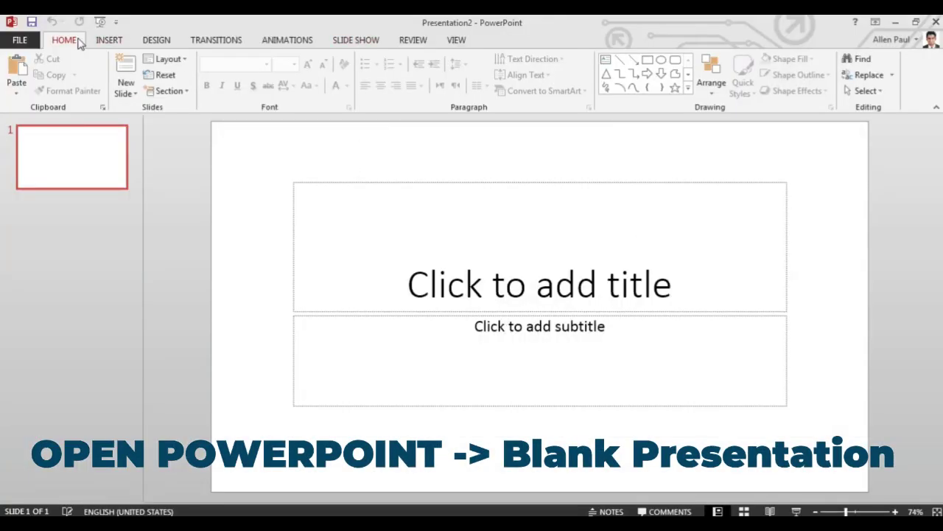
# - Change the blank presentation's slide size from widescreen to Standard (4:3)
pyautogui.click(118, 41)
pyautogui.click(362, 42)
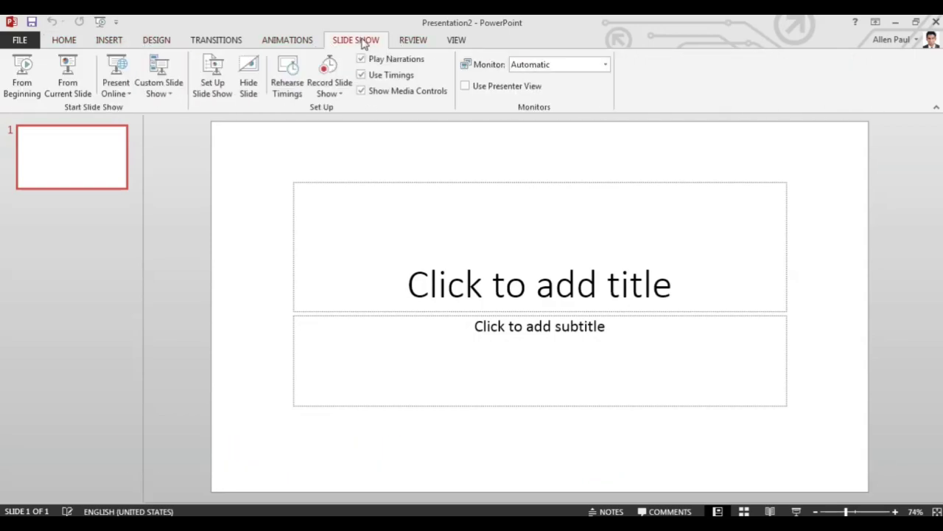
pyautogui.click(186, 43)
pyautogui.click(158, 42)
pyautogui.click(107, 43)
pyautogui.click(156, 43)
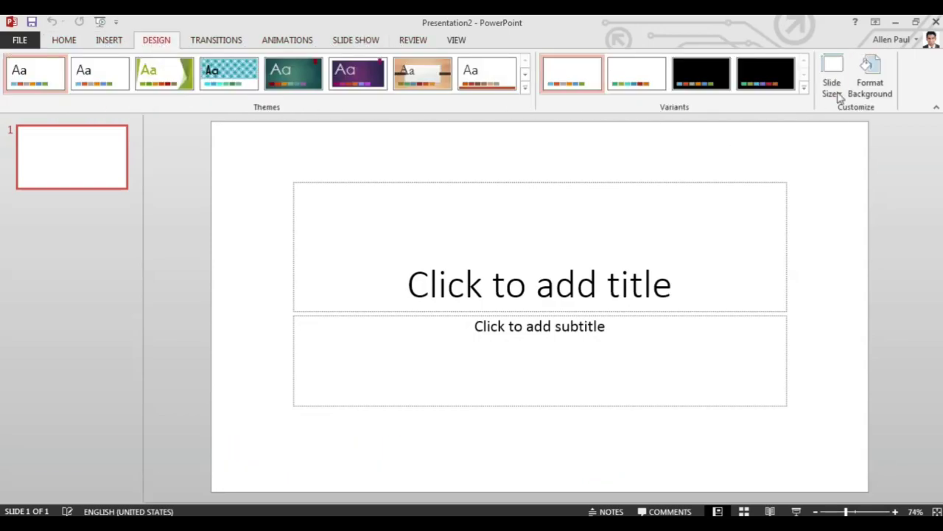
pyautogui.click(838, 96)
pyautogui.click(855, 118)
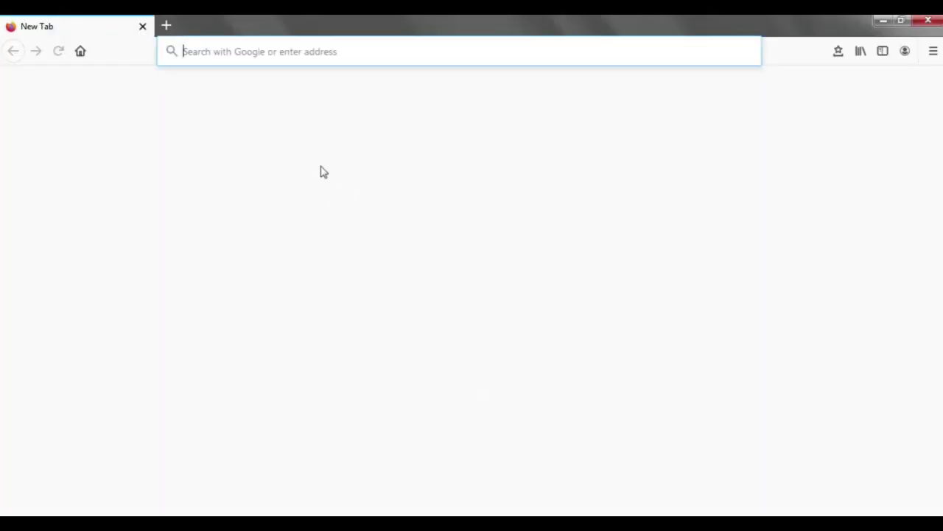
# - Search 'toastmasters branding guidelines' and open the visual brand guidelines PDF at its Color Palette page
pyautogui.write('toastmasters b')
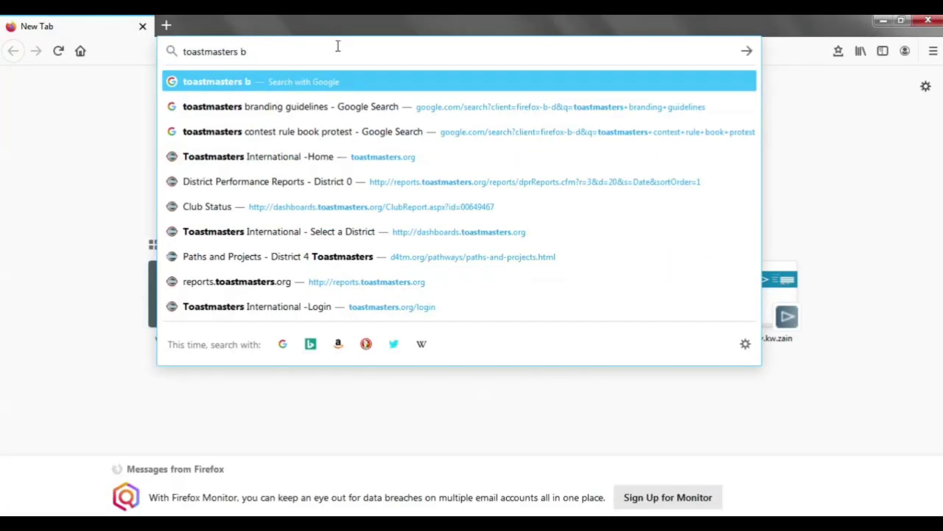
pyautogui.write('ran')
pyautogui.press('Down')
pyautogui.press('Return')
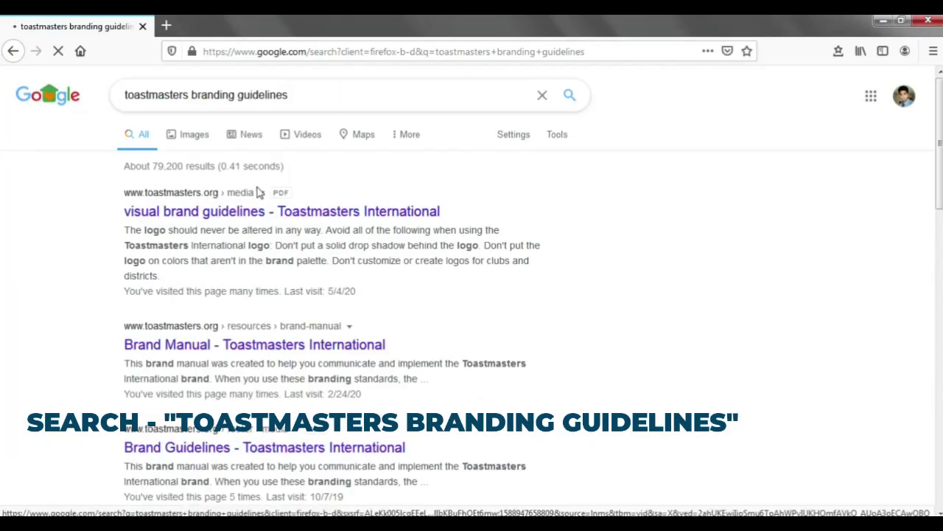
pyautogui.click(253, 211)
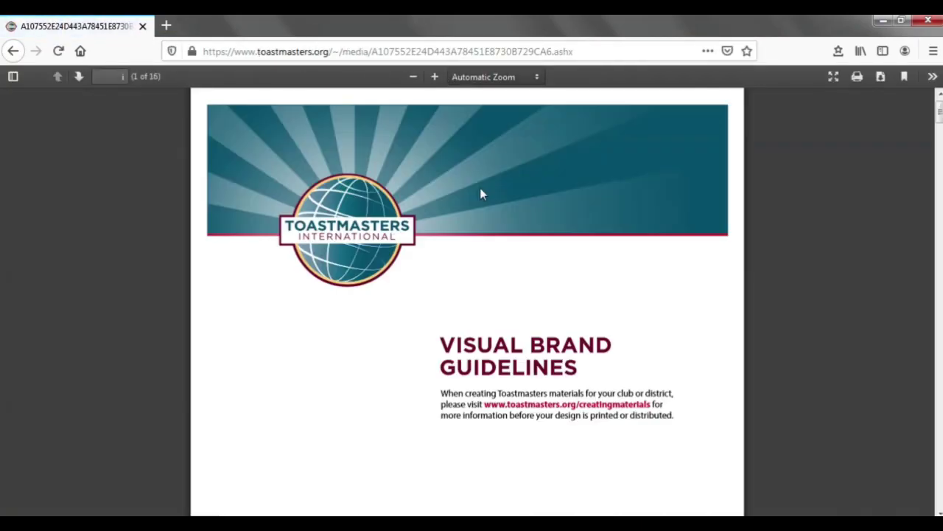
pyautogui.scroll(-5, 821, 288)
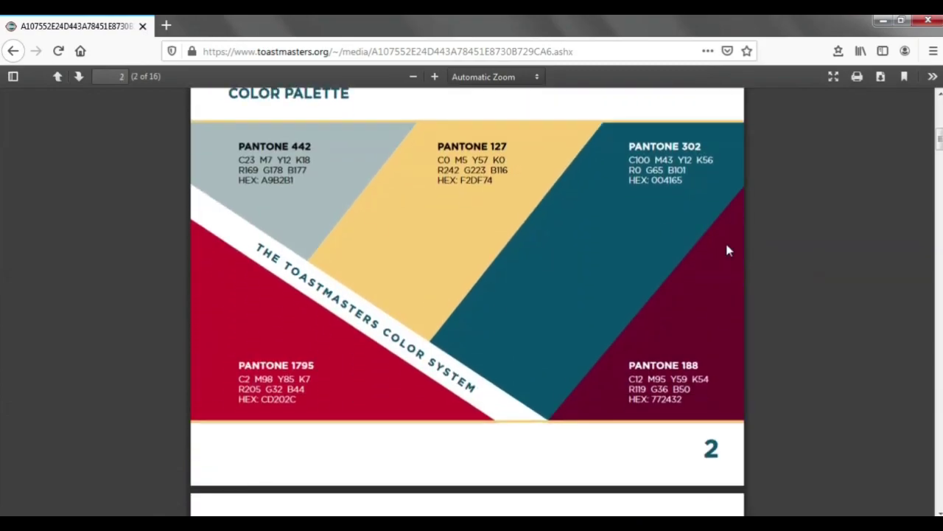
# - Bring up Format Background's custom RGB colour picker for the slide's solid fill
pyautogui.hotkey('alt', 'Tab')
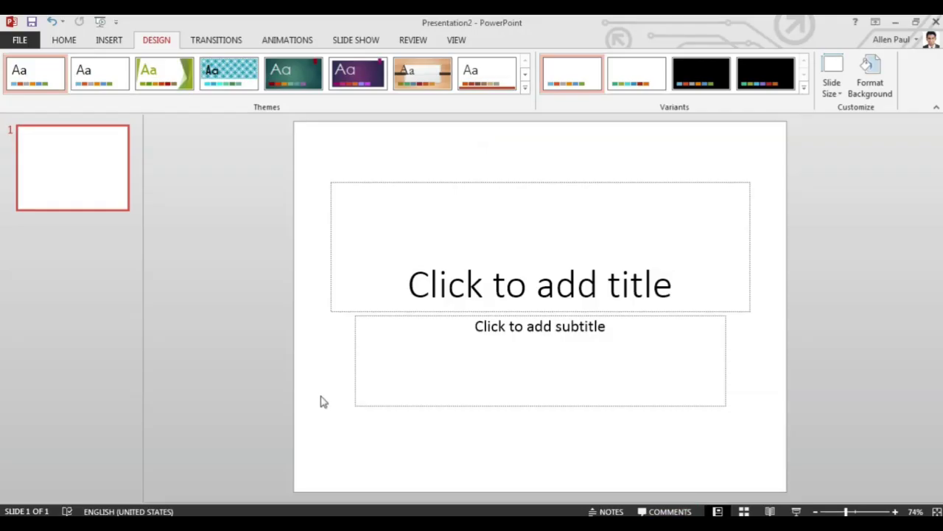
pyautogui.rightClick(330, 385)
pyautogui.click(376, 496)
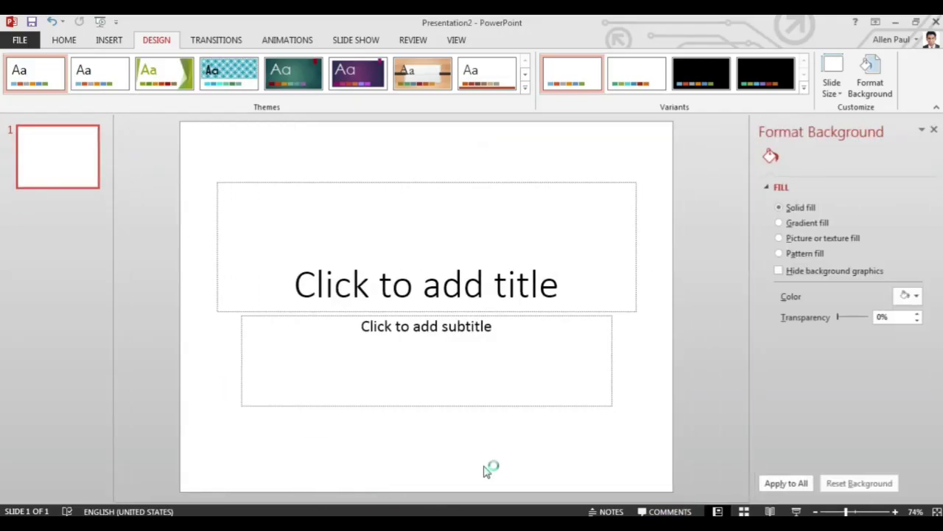
pyautogui.click(917, 295)
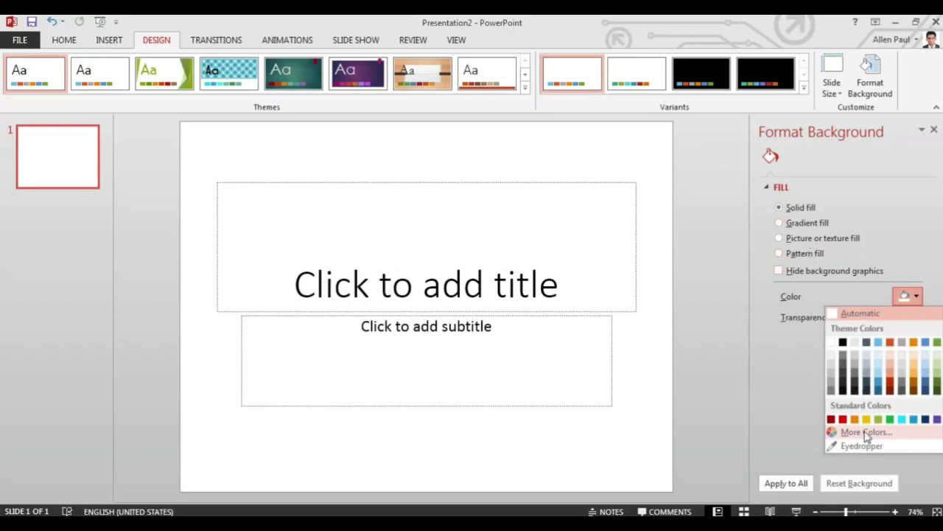
pyautogui.click(853, 431)
pyautogui.click(429, 151)
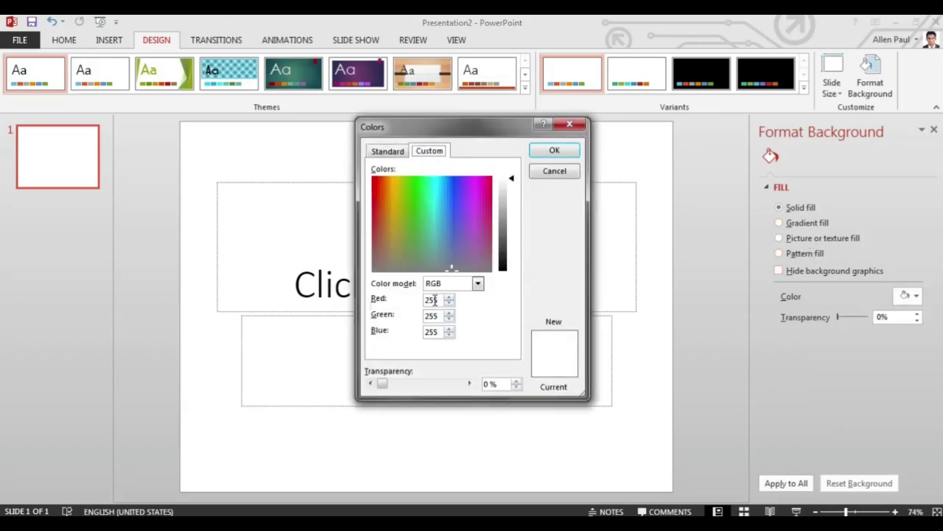
# - Apply the brand gold RGB 242, 223, 116 background, then select both placeholders
pyautogui.hotkey('alt', 'Tab')
pyautogui.hotkey('alt', 'Tab')
pyautogui.hotkey('alt', 'Tab')
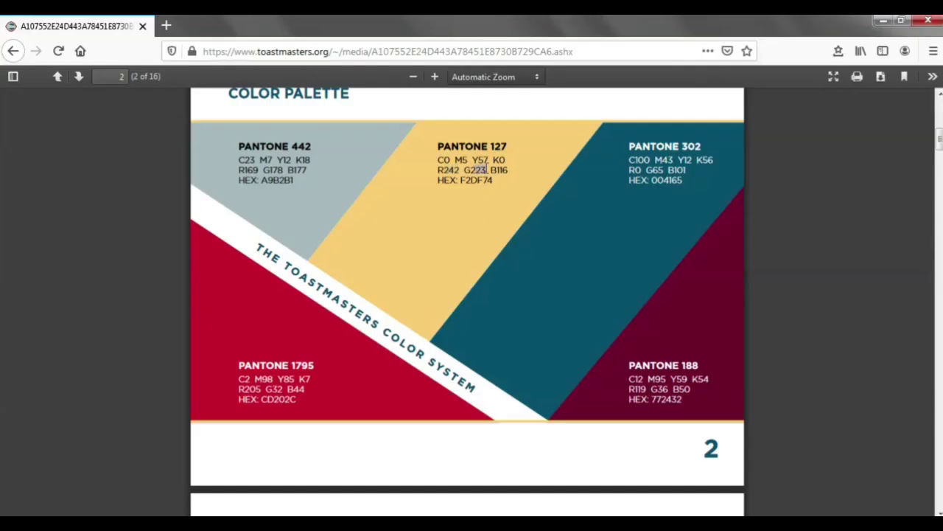
pyautogui.hotkey('alt', 'Tab')
pyautogui.hotkey('alt', 'Tab')
pyautogui.hotkey('alt', 'Tab')
pyautogui.write('223')
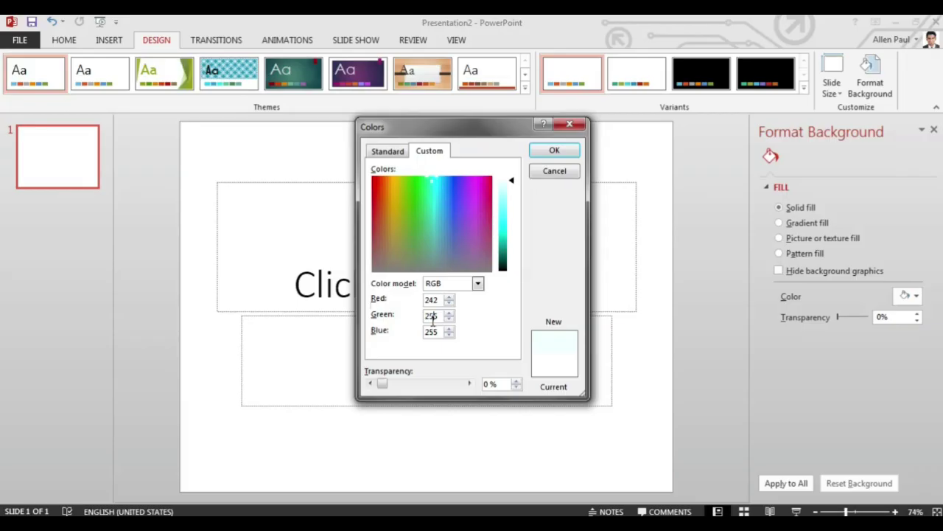
pyautogui.hotkey('alt', 'Tab')
pyautogui.hotkey('alt', 'Tab')
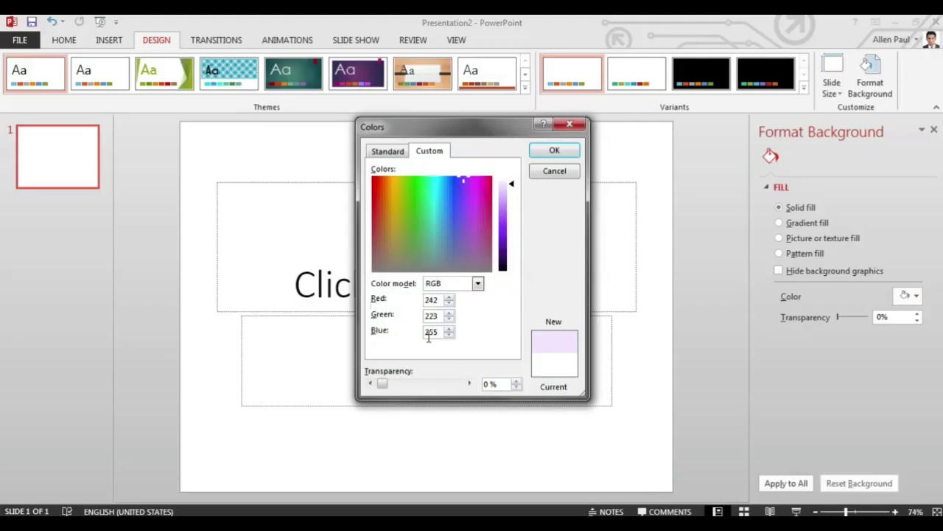
pyautogui.write('118')
pyautogui.click(554, 150)
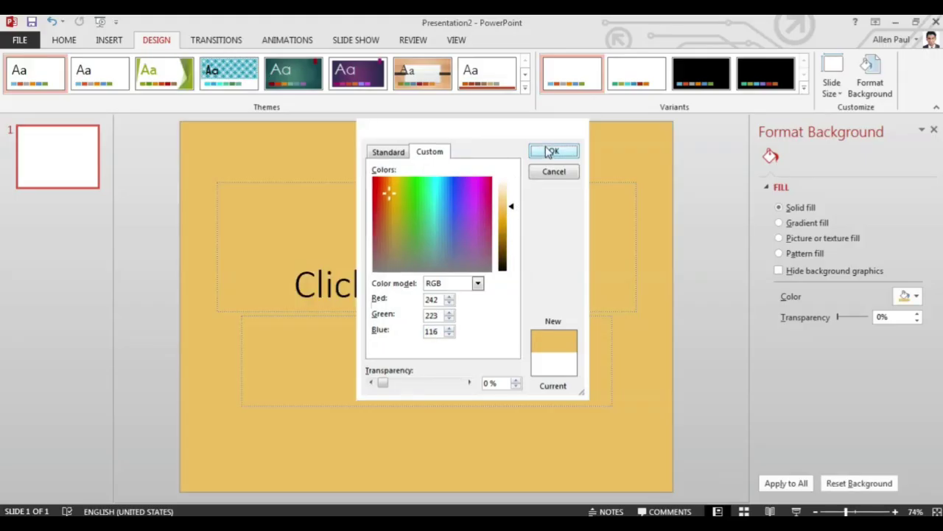
pyautogui.moveTo(702, 149); pyautogui.dragTo(126, 449)
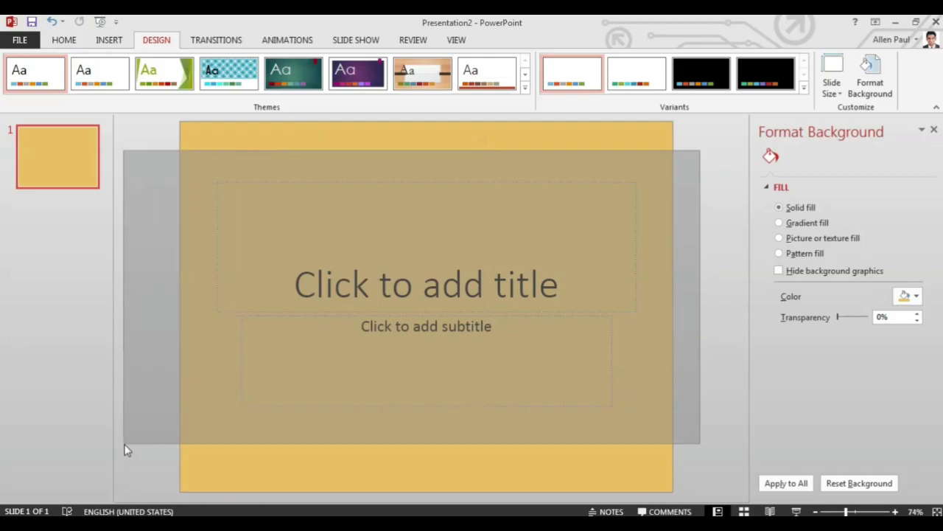
# - Delete the title and subtitle placeholders and draw a circle in the middle of the slide
pyautogui.press('Delete')
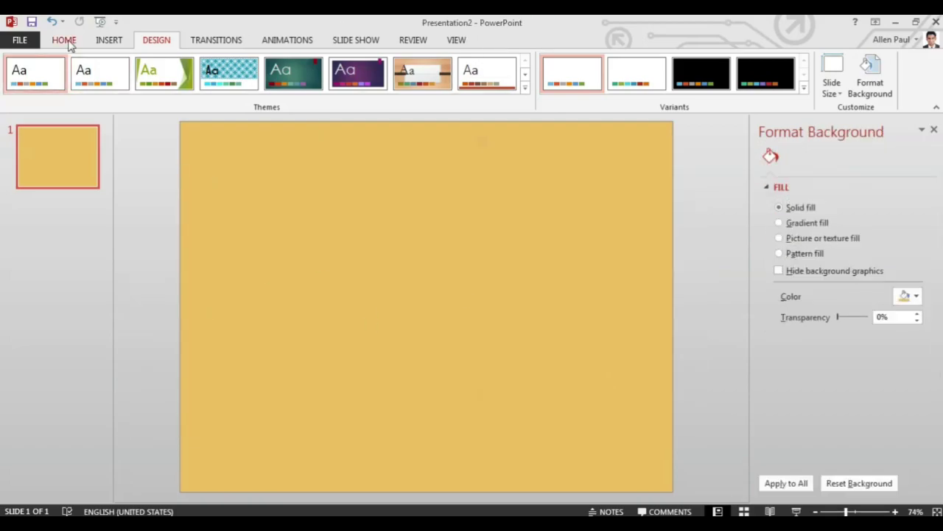
pyautogui.click(108, 40)
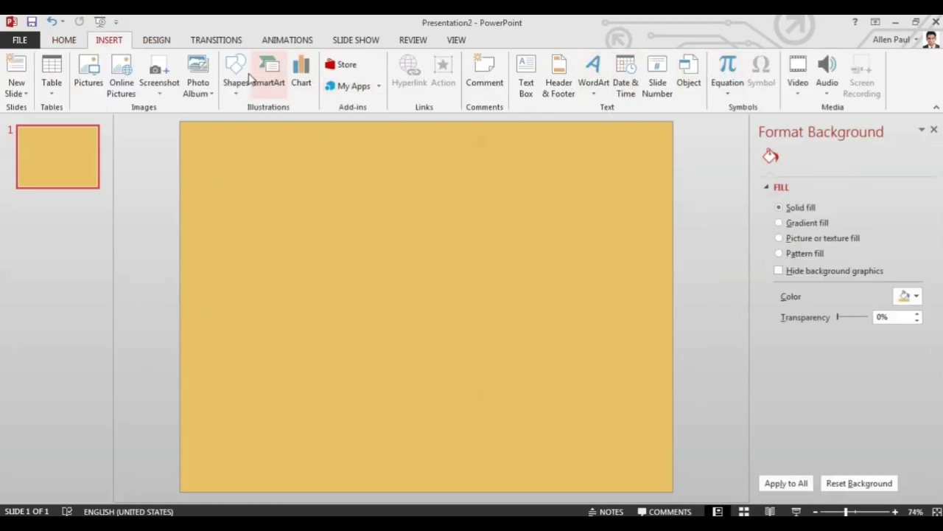
pyautogui.click(249, 77)
pyautogui.click(298, 123)
pyautogui.moveTo(318, 230); pyautogui.dragTo(506, 412)
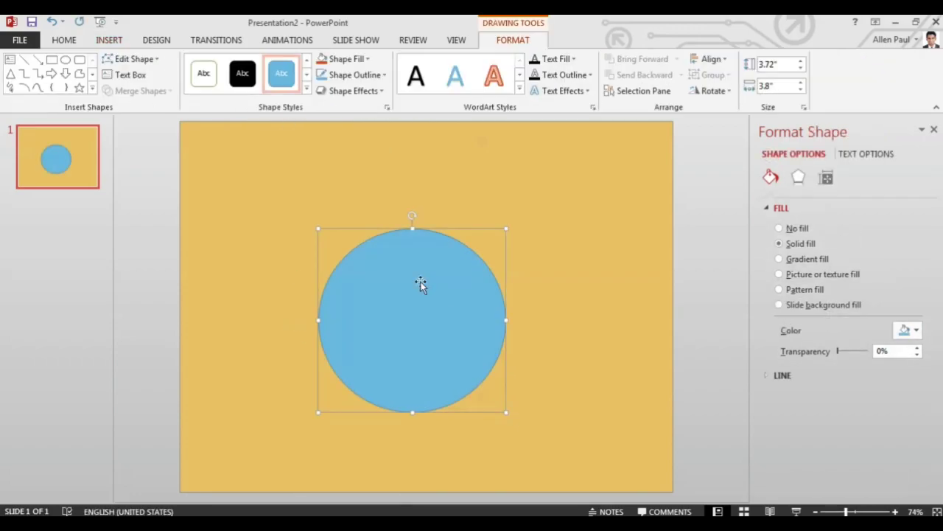
# - Fill the circle with the brand dark teal, RGB 0, 65, 101
pyautogui.click(913, 331)
pyautogui.click(863, 478)
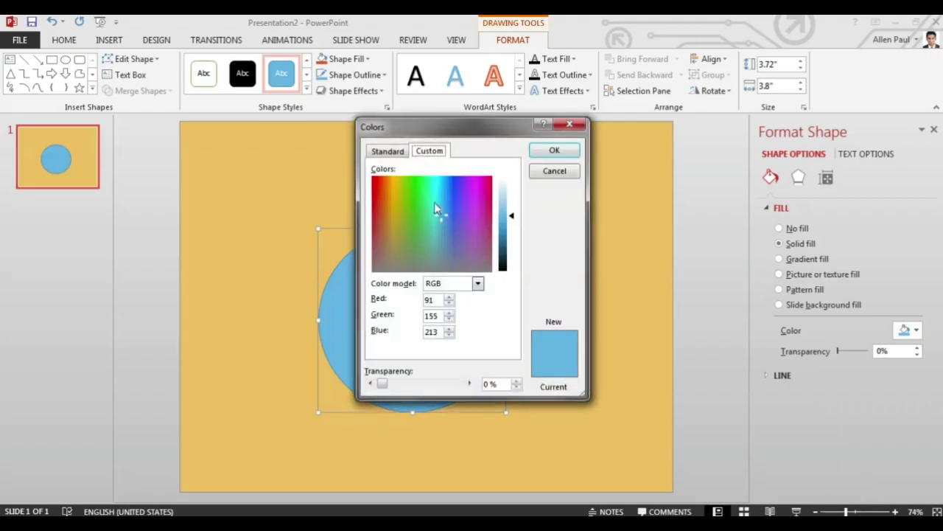
pyautogui.hotkey('alt', 'Tab')
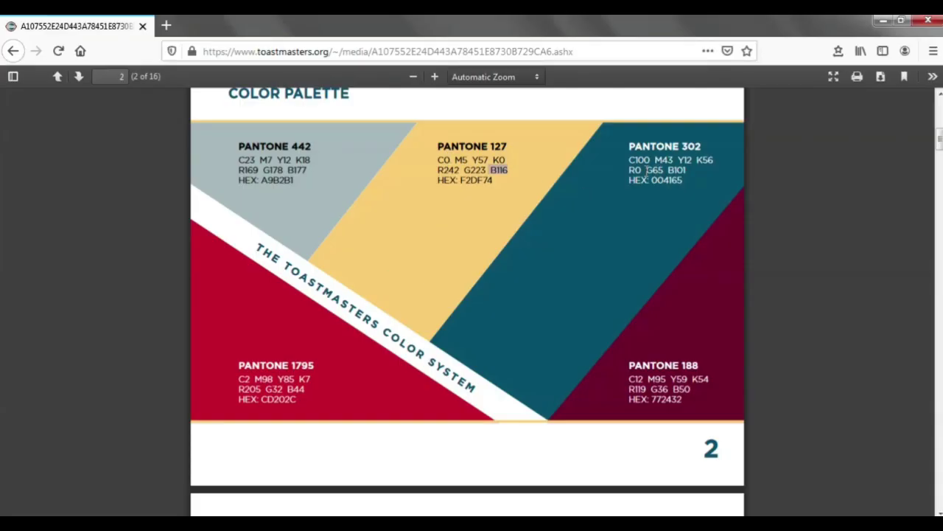
pyautogui.hotkey('alt', 'Tab')
pyautogui.write('0')
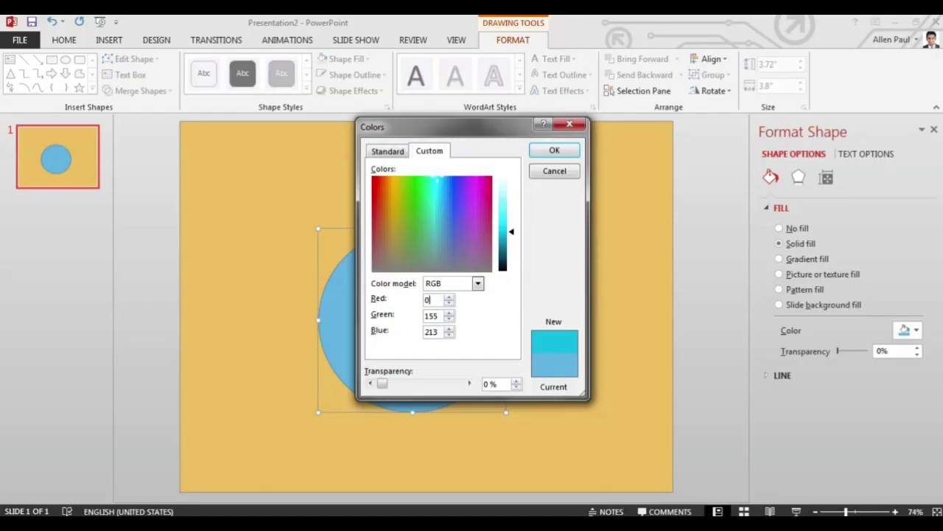
pyautogui.doubleClick(435, 315)
pyautogui.write('65')
pyautogui.hotkey('alt', 'Tab')
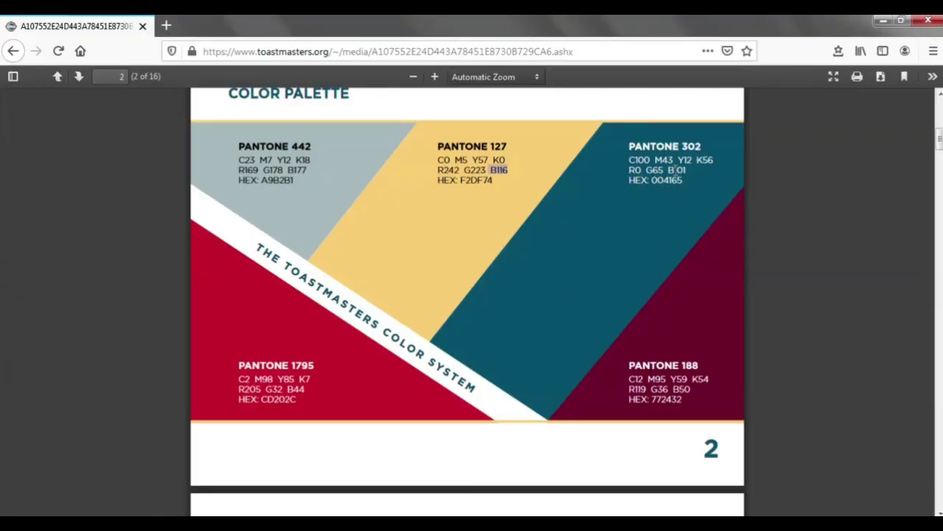
pyautogui.hotkey('alt', 'Tab')
pyautogui.doubleClick(431, 331)
pyautogui.write('1010')
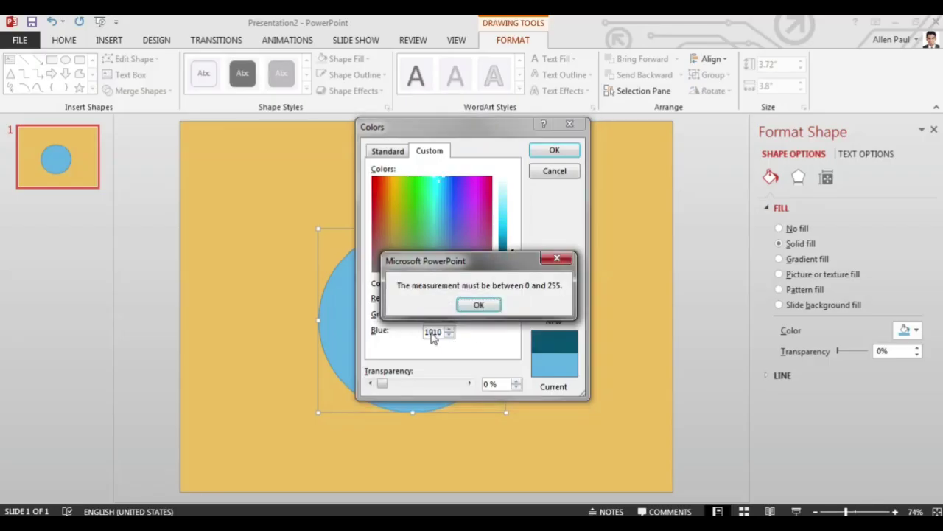
pyautogui.press('Return')
pyautogui.click(554, 150)
# - Duplicate the teal circle and place one upper left and one lower right
pyautogui.moveTo(402, 316); pyautogui.dragTo(536, 336)
pyautogui.hotkey('ctrl', 'c')
pyautogui.hotkey('ctrl', 'v')
pyautogui.click(442, 219)
pyautogui.moveTo(305, 337); pyautogui.dragTo(328, 249)
pyautogui.moveTo(532, 307); pyautogui.dragTo(550, 335)
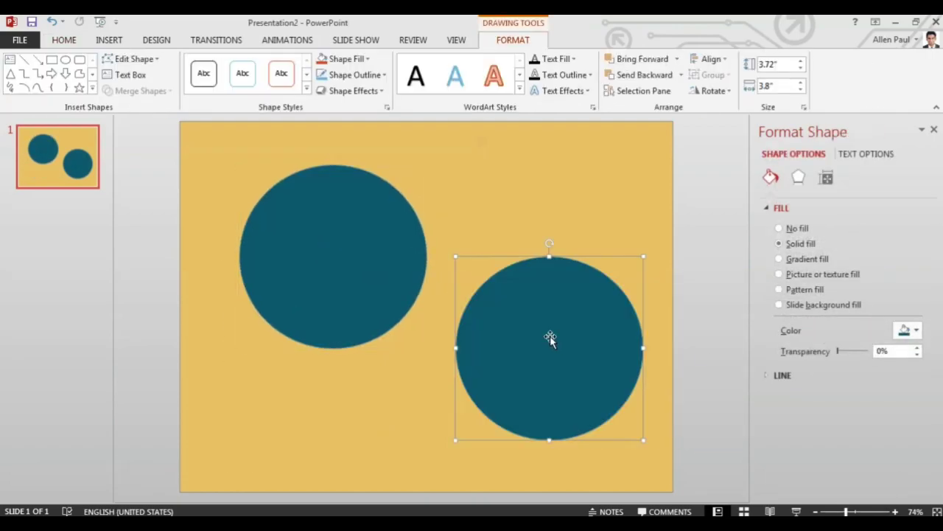
pyautogui.click(332, 260)
pyautogui.click(109, 40)
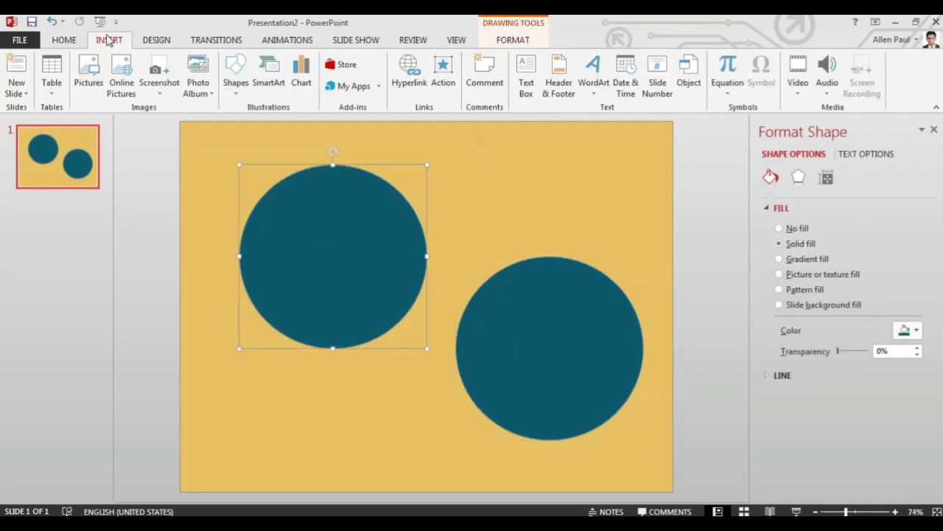
pyautogui.click(63, 40)
pyautogui.click(785, 59)
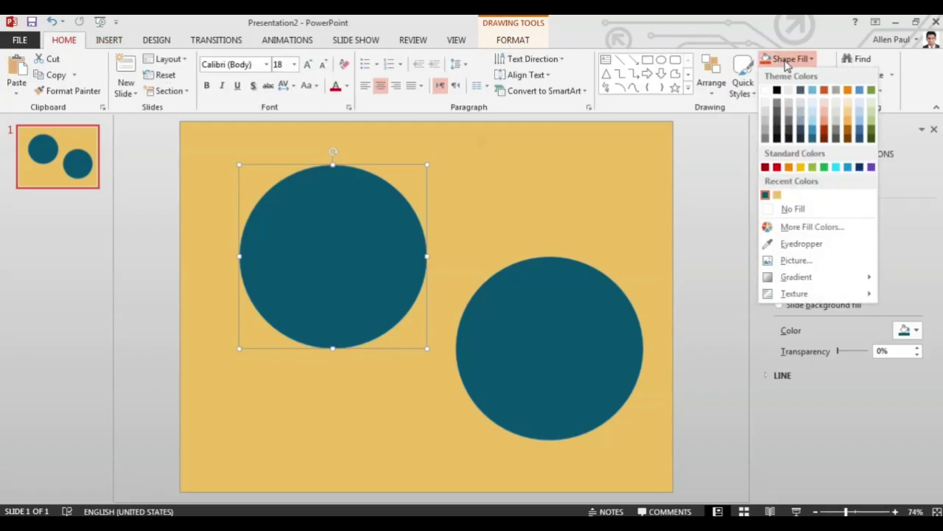
pyautogui.click(796, 243)
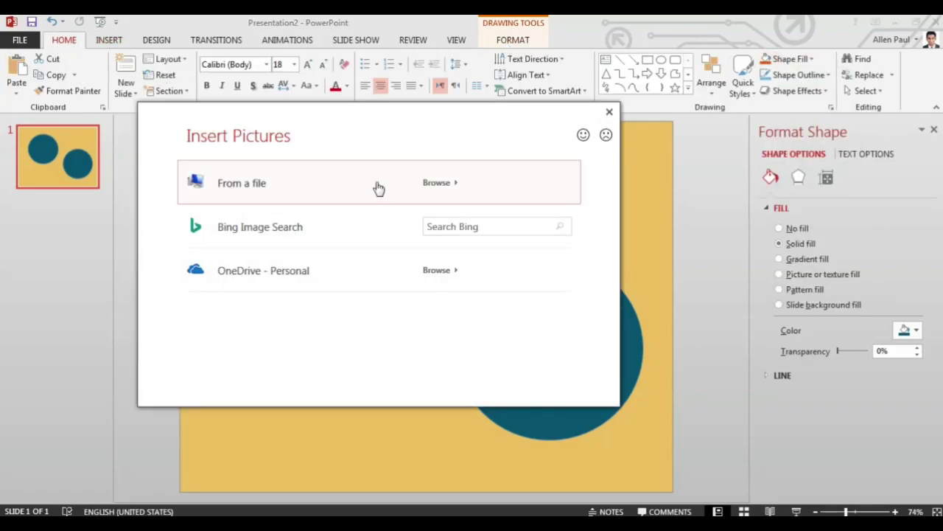
pyautogui.click(425, 189)
pyautogui.click(750, 393)
pyautogui.press('Down')
pyautogui.press('Left')
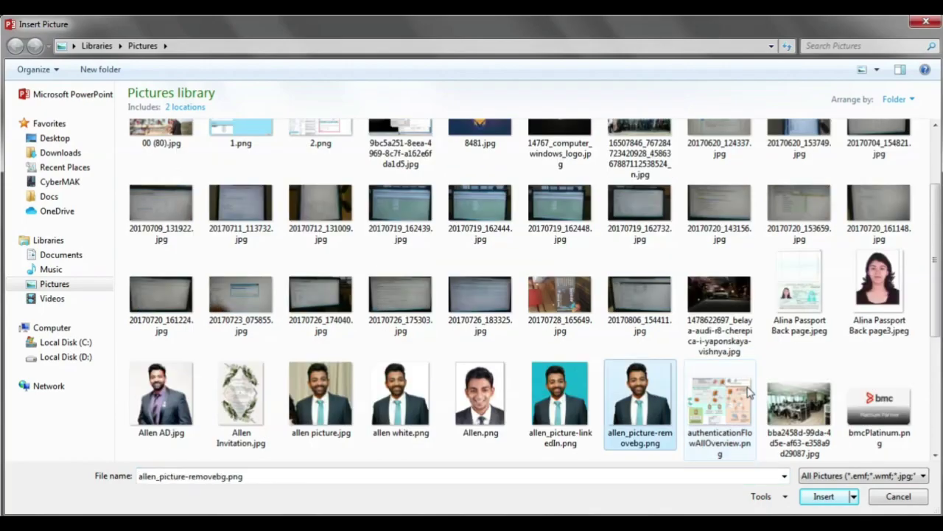
pyautogui.press('Left')
pyautogui.press('Left')
pyautogui.press('Left')
pyautogui.press('Left')
pyautogui.press('Right')
pyautogui.press('Return')
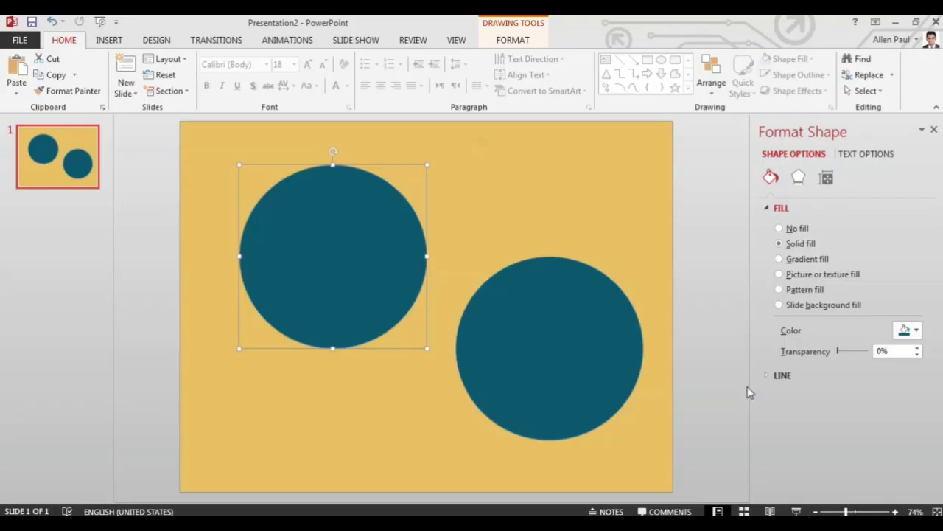
pyautogui.moveTo(336, 274); pyautogui.dragTo(341, 317)
pyautogui.click(792, 75)
pyautogui.click(765, 106)
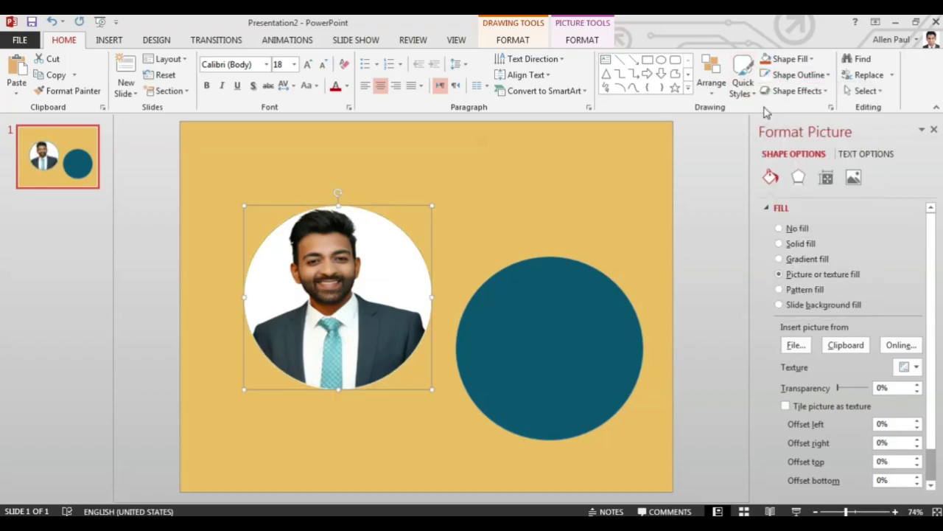
pyautogui.click(799, 75)
pyautogui.click(793, 225)
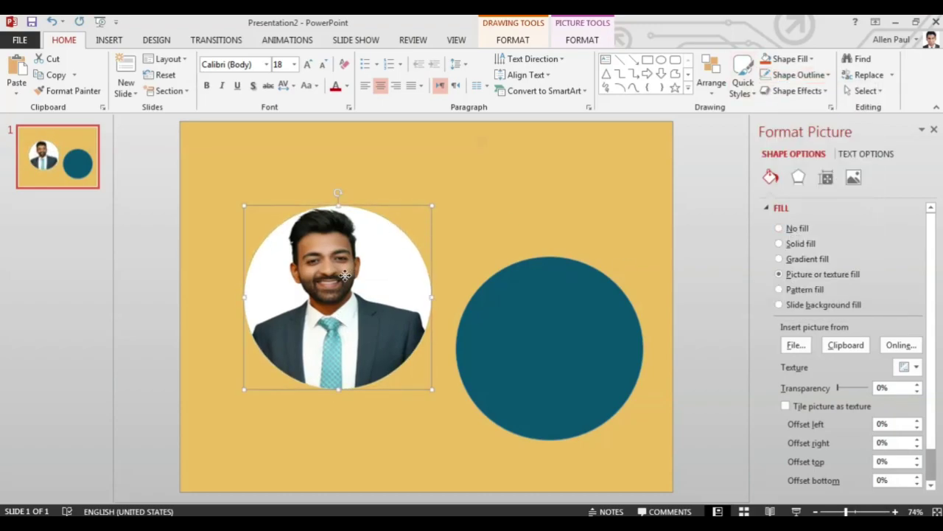
pyautogui.moveTo(345, 274); pyautogui.dragTo(336, 241)
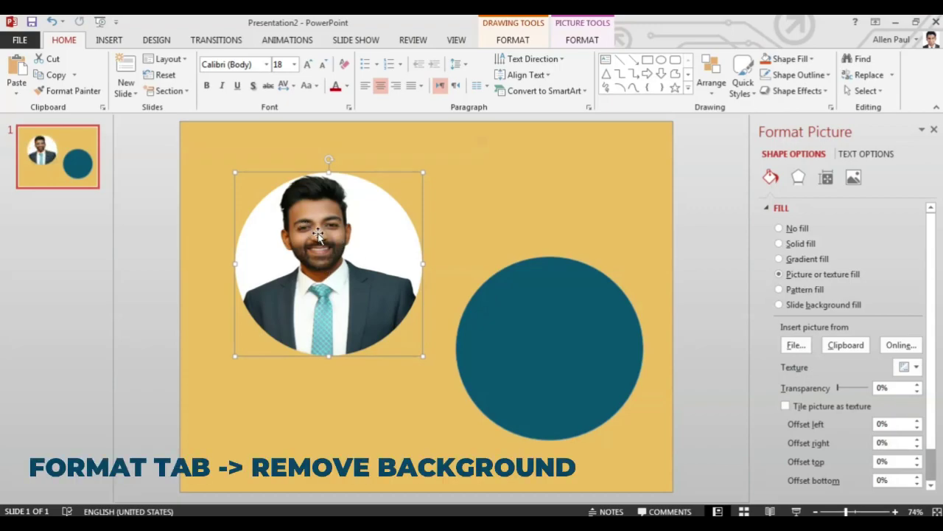
pyautogui.click(563, 40)
pyautogui.click(26, 73)
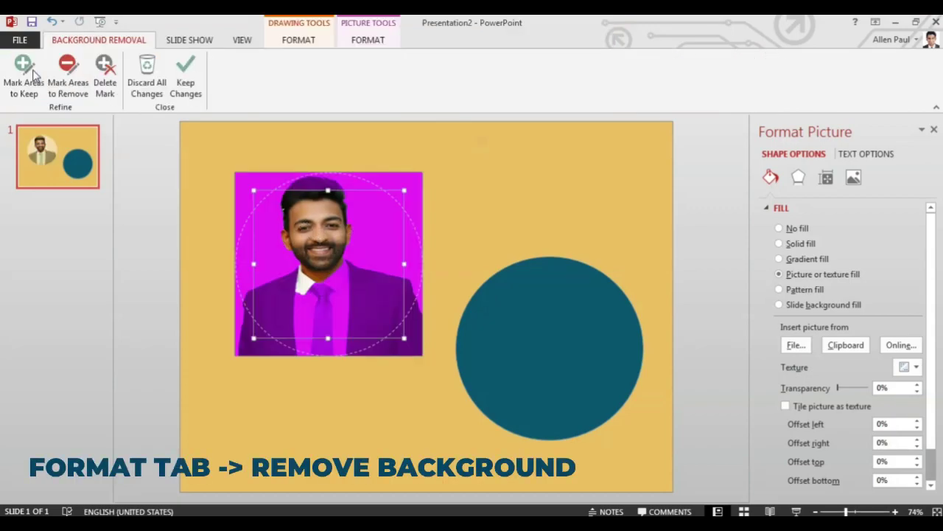
pyautogui.click(22, 79)
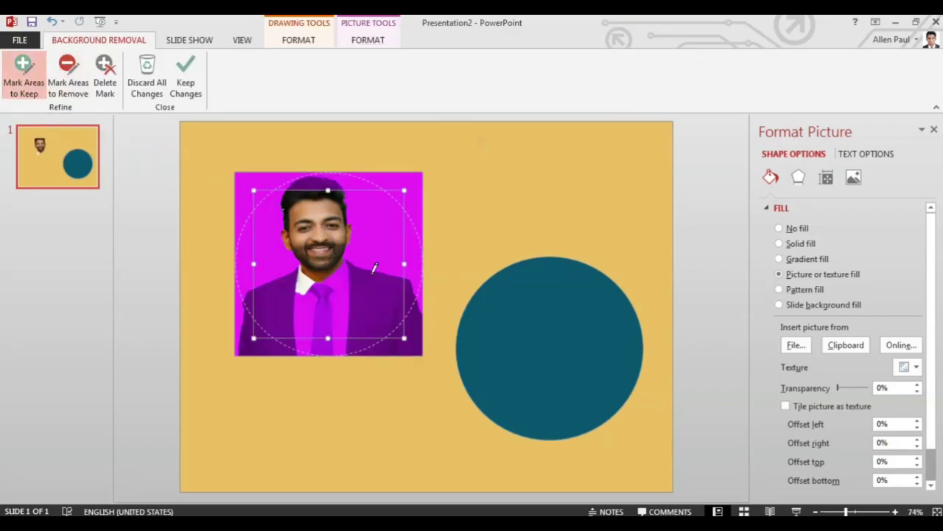
pyautogui.moveTo(325, 285); pyautogui.dragTo(325, 339)
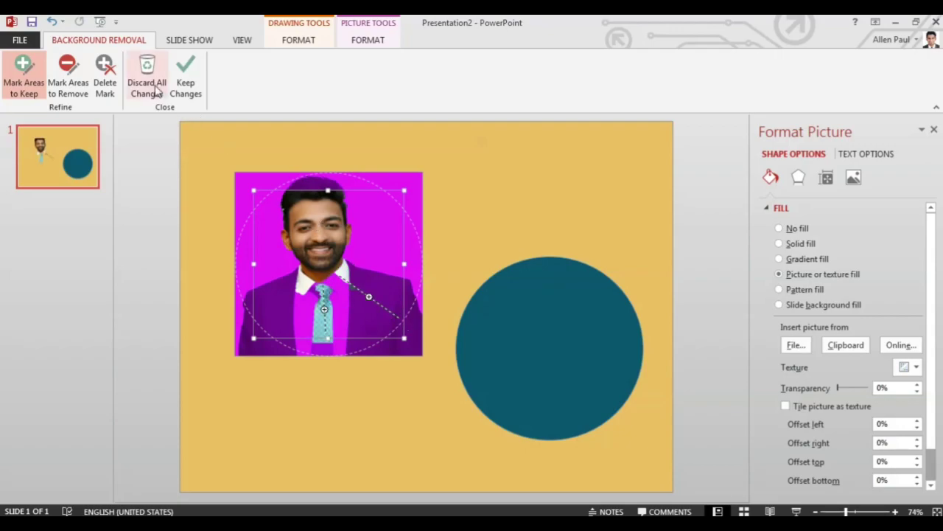
pyautogui.click(104, 81)
pyautogui.click(88, 94)
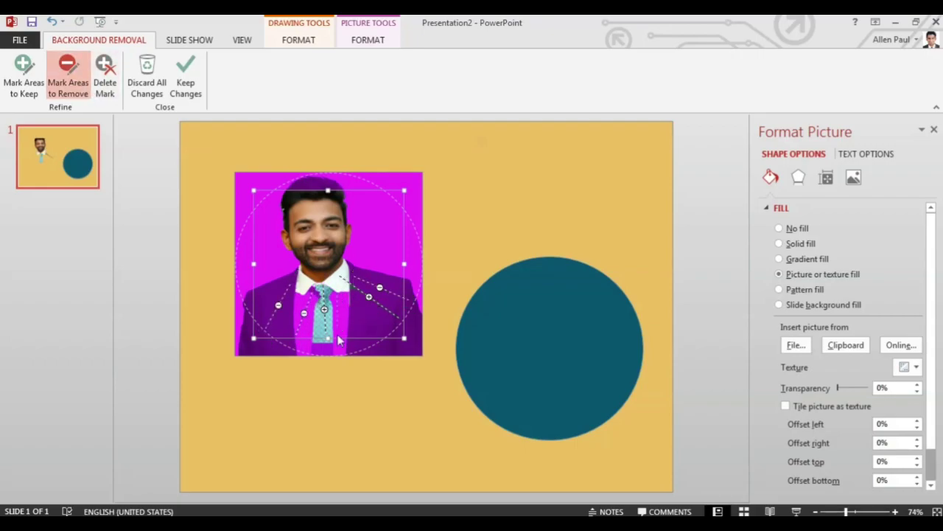
pyautogui.click(140, 92)
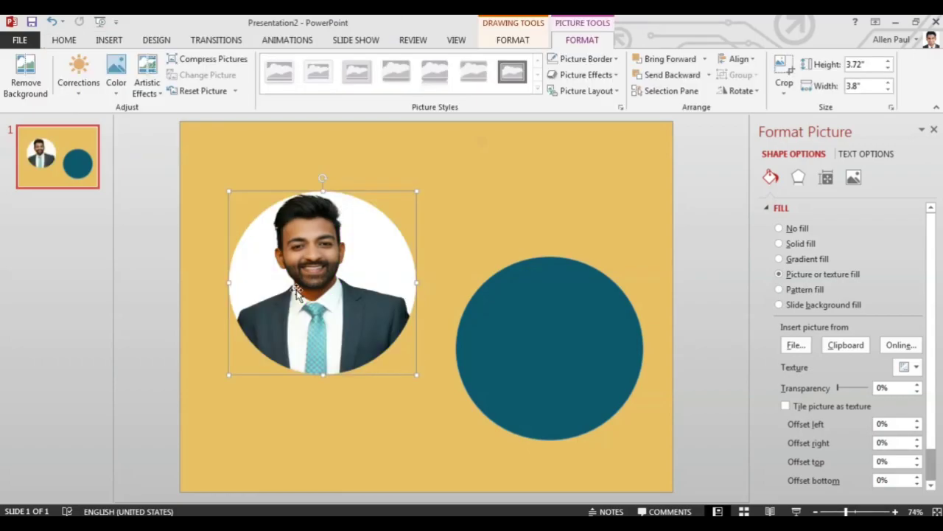
# - Nudge the photo circle down slightly, then open remove.bg in a new Firefox tab
pyautogui.moveTo(321, 294); pyautogui.dragTo(333, 325)
pyautogui.hotkey('alt', 'Tab')
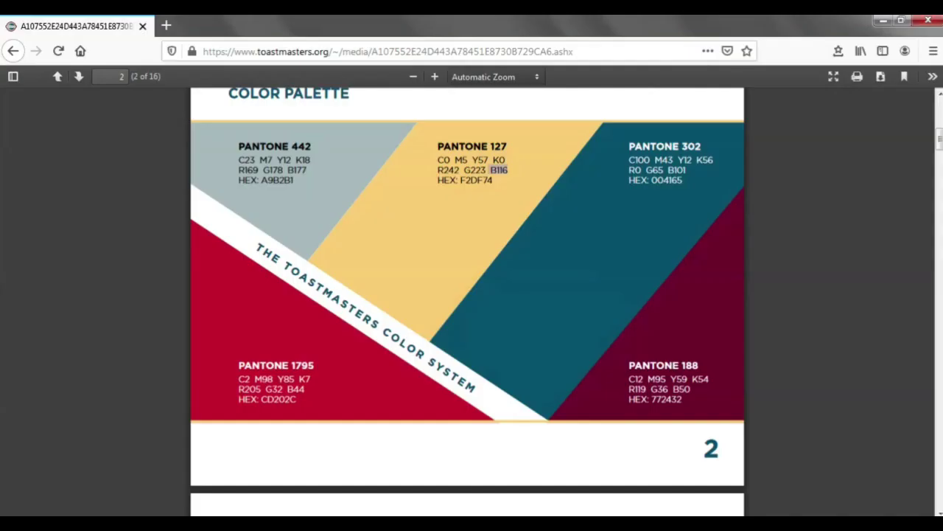
pyautogui.hotkey('ctrl', 't')
pyautogui.write('remo')
pyautogui.press('Return')
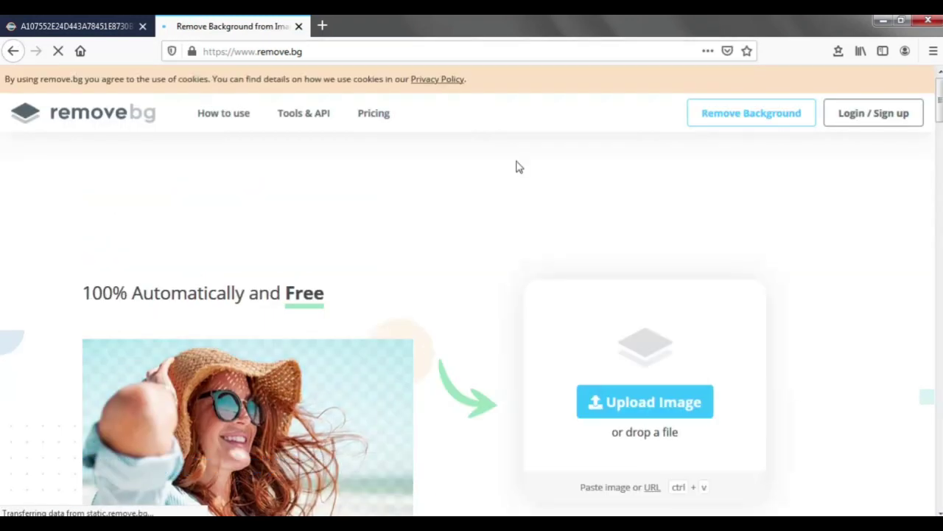
pyautogui.click(600, 398)
pyautogui.click(493, 435)
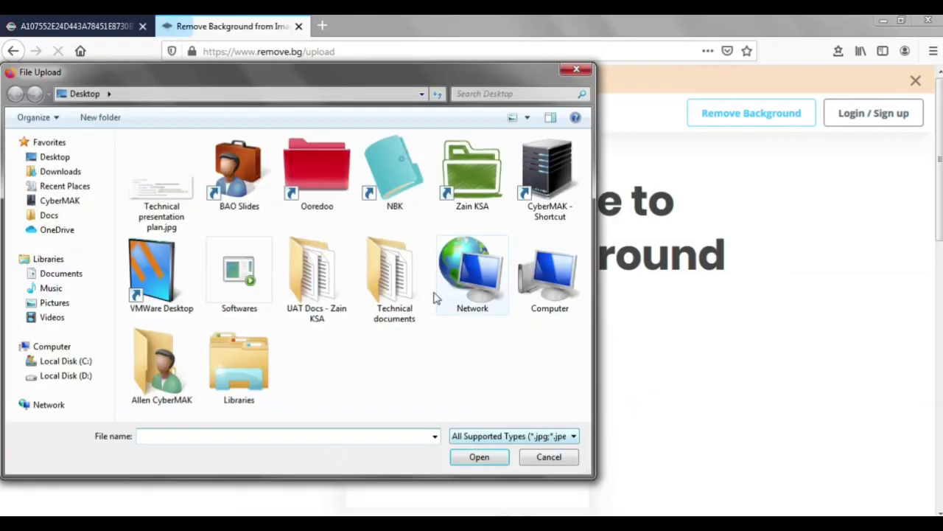
pyautogui.click(59, 302)
pyautogui.click(386, 214)
pyautogui.press('Down')
pyautogui.press('Down')
pyautogui.press('Down')
pyautogui.press('Down')
pyautogui.press('Down')
pyautogui.press('Down')
pyautogui.press('Down')
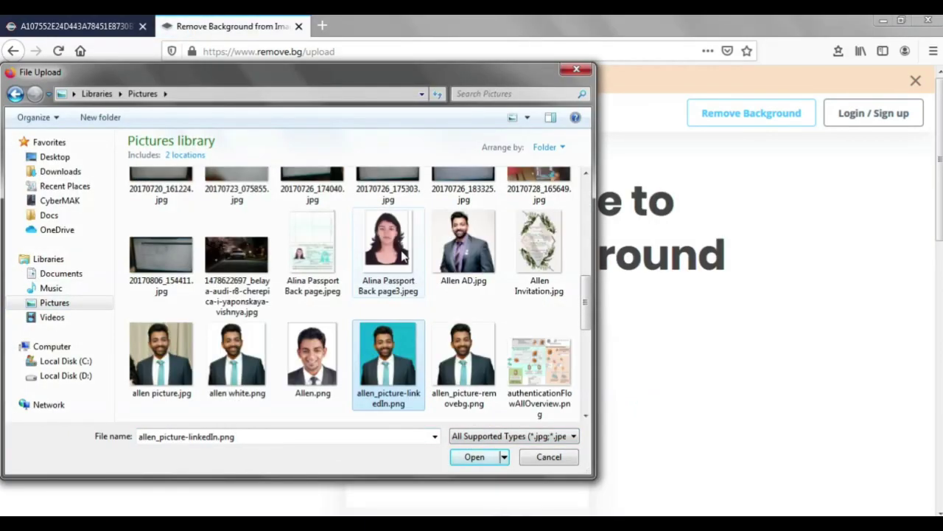
pyautogui.press('Left')
pyautogui.press('Left')
pyautogui.press('Left')
pyautogui.press('Right')
pyautogui.press('Return')
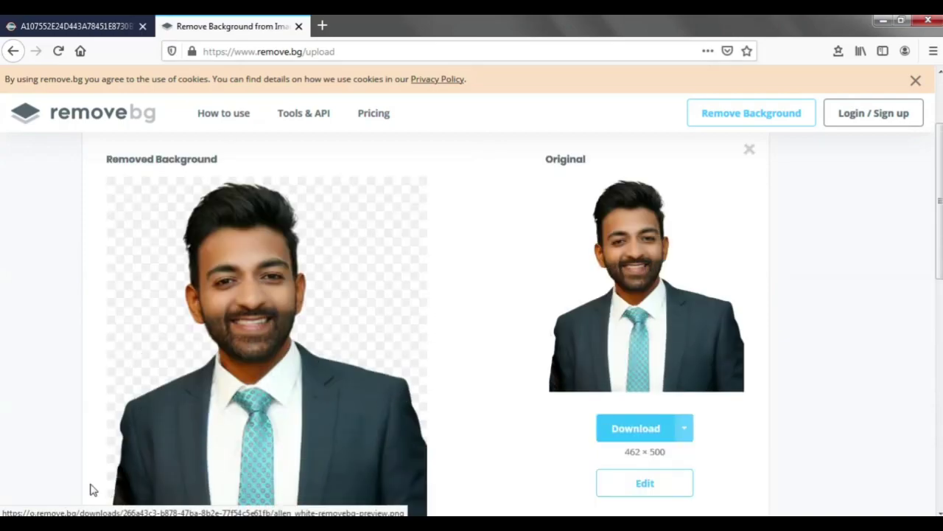
pyautogui.click(651, 436)
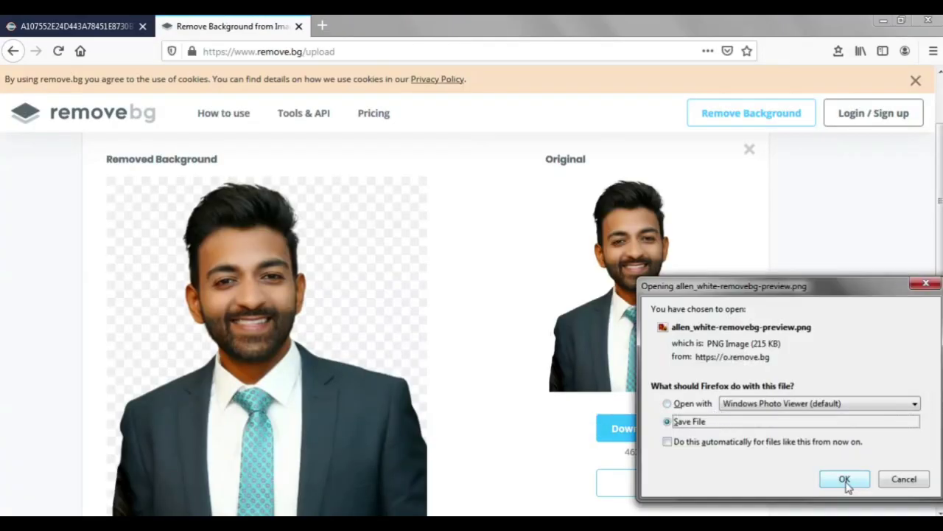
pyautogui.click(845, 480)
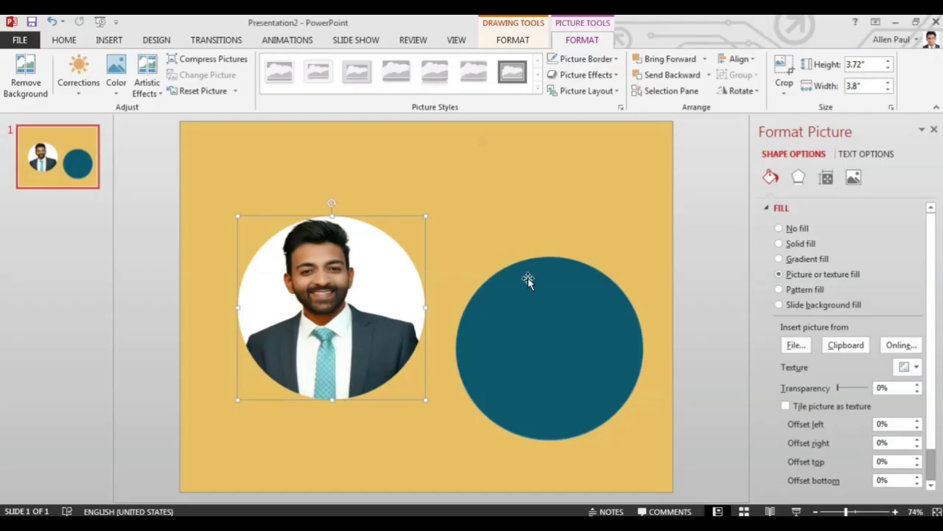
pyautogui.click(528, 280)
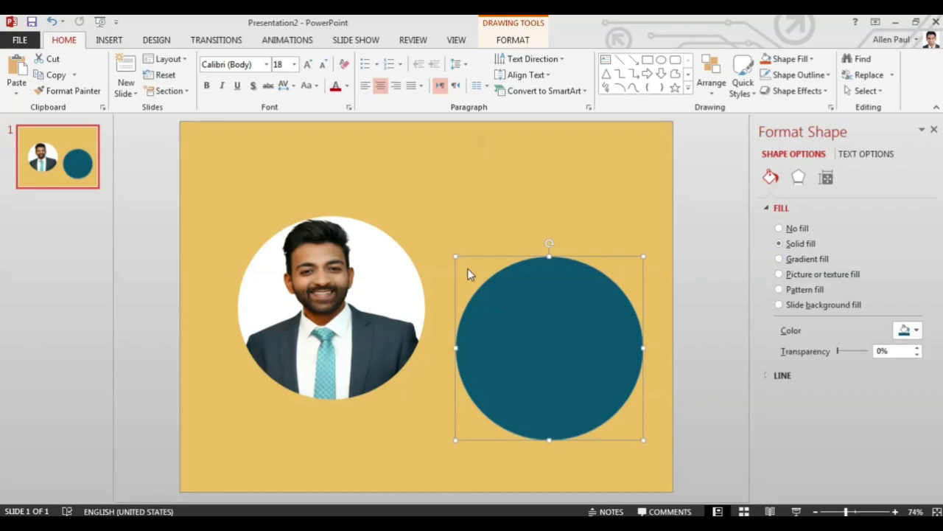
pyautogui.click(368, 295)
pyautogui.click(789, 58)
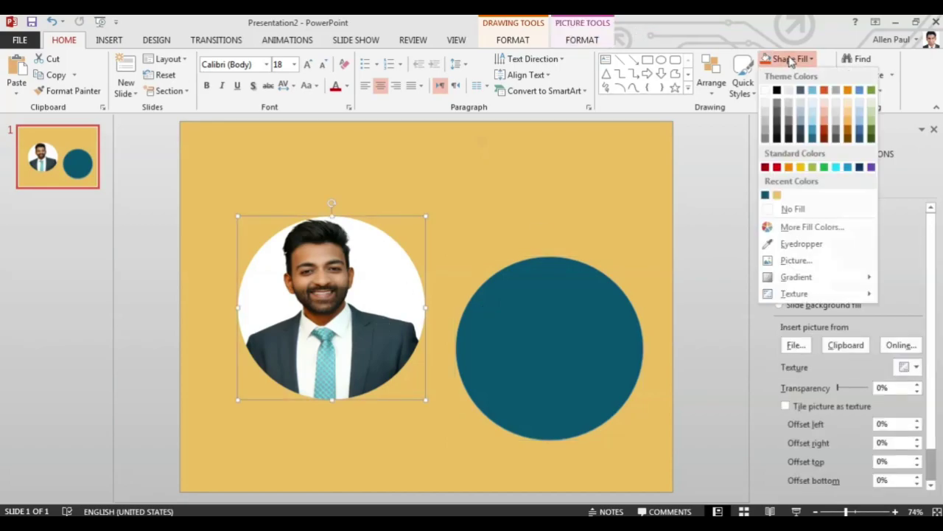
pyautogui.click(787, 258)
pyautogui.click(362, 182)
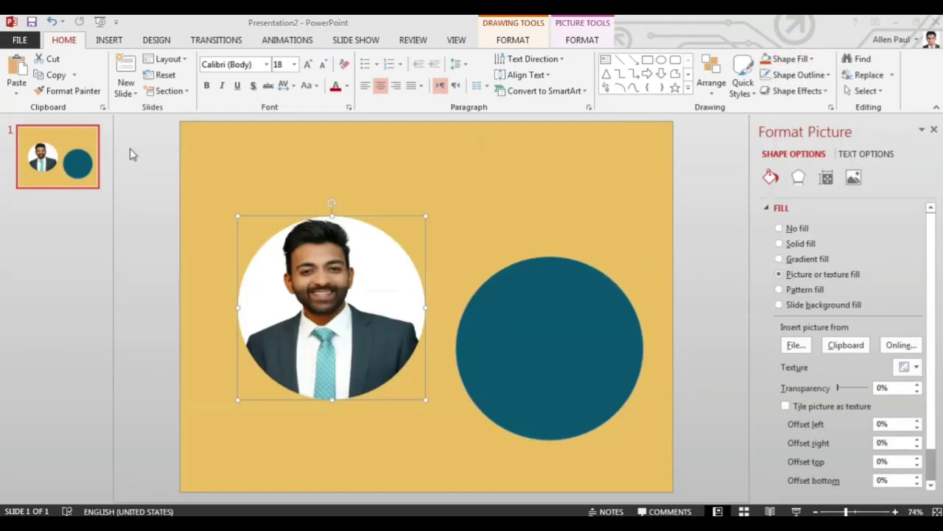
pyautogui.click(61, 153)
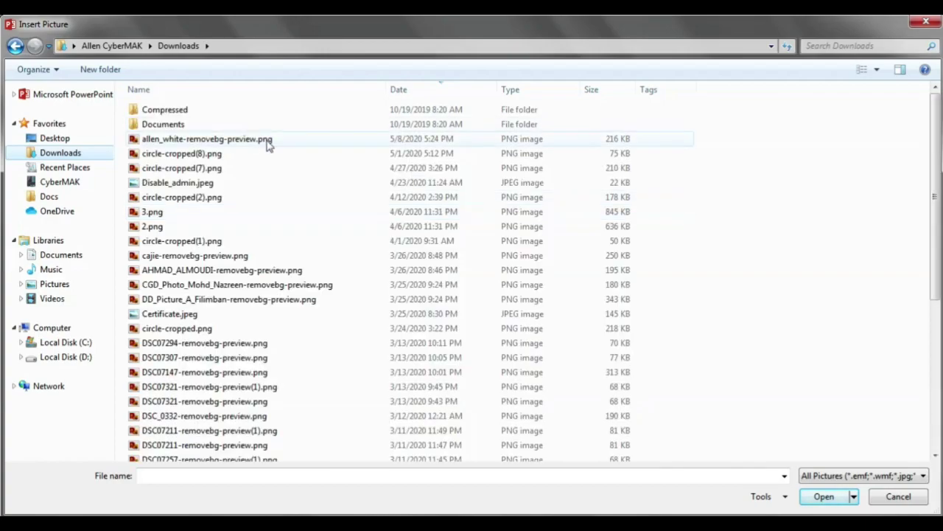
pyautogui.doubleClick(264, 150)
pyautogui.press('BackSpace')
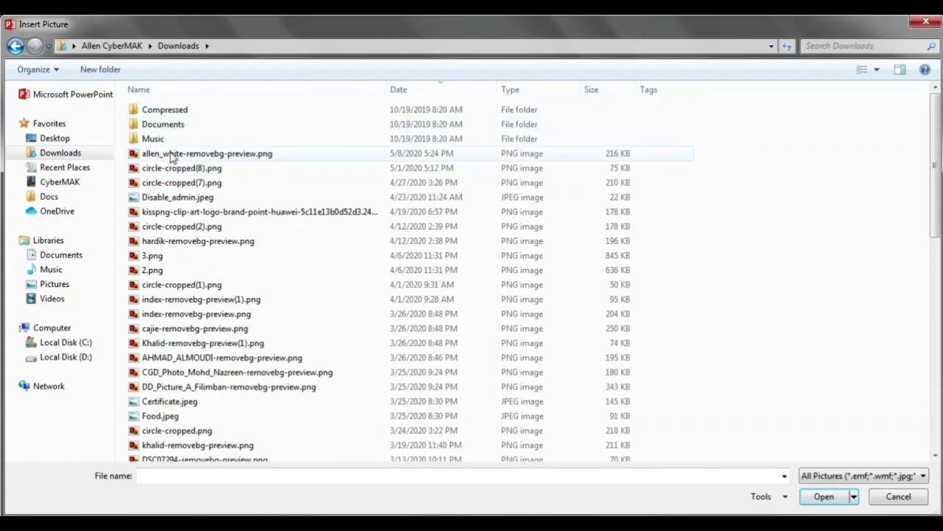
pyautogui.doubleClick(264, 151)
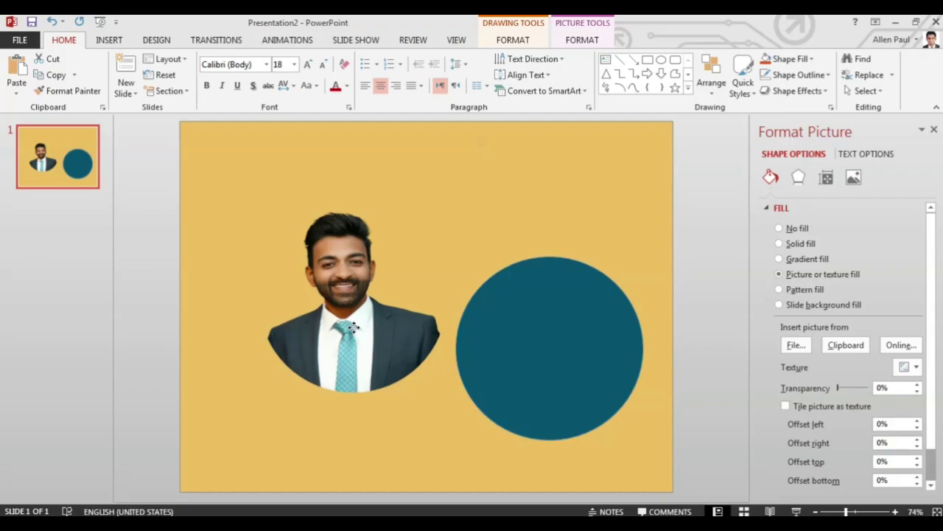
# - Move the teal circle over the photo circle so the two overlap exactly
pyautogui.moveTo(352, 339); pyautogui.dragTo(328, 334)
pyautogui.moveTo(536, 358); pyautogui.dragTo(424, 333)
pyautogui.moveTo(320, 339); pyautogui.dragTo(426, 354)
# - Send the teal circle behind the cut-out portrait
pyautogui.click(427, 335)
pyautogui.rightClick(427, 335)
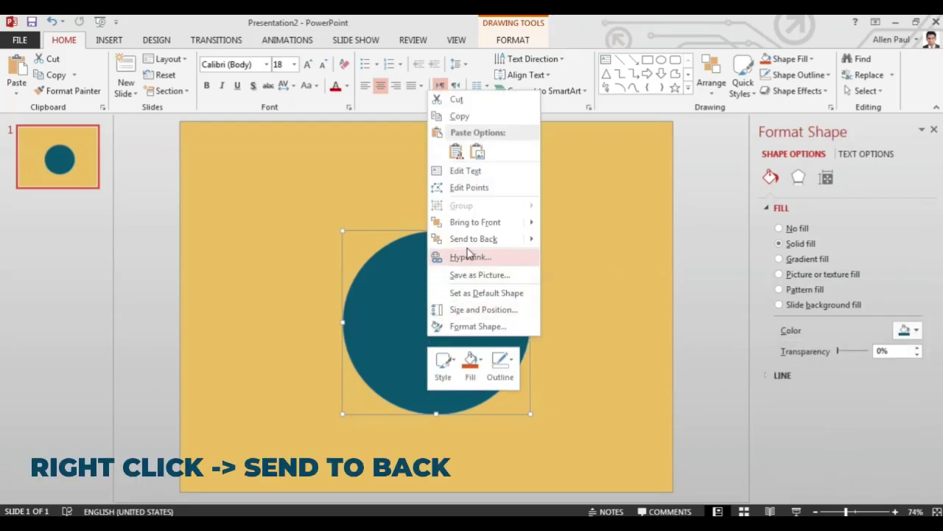
pyautogui.moveTo(474, 238)
pyautogui.click(574, 260)
# - Enlarge the portrait so the head rises above the circle, widening its sides
pyautogui.click(434, 348)
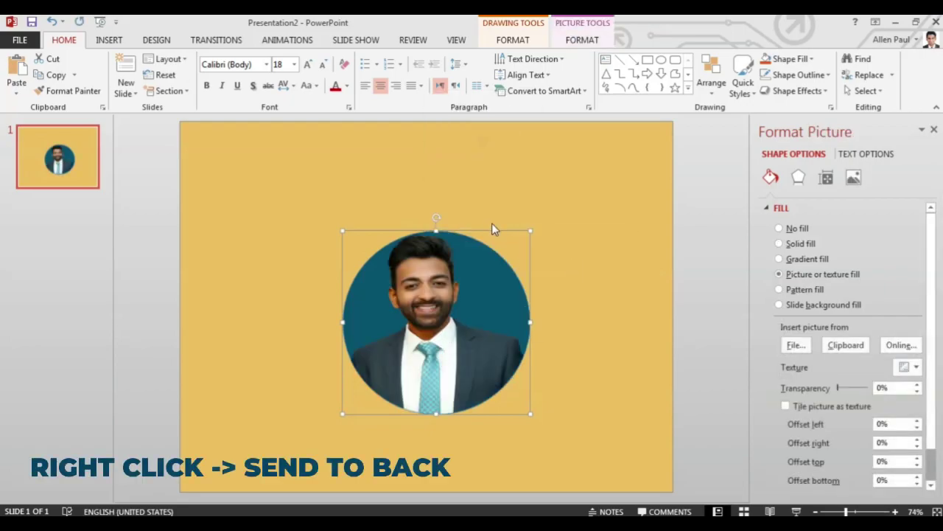
pyautogui.moveTo(531, 231); pyautogui.dragTo(543, 212)
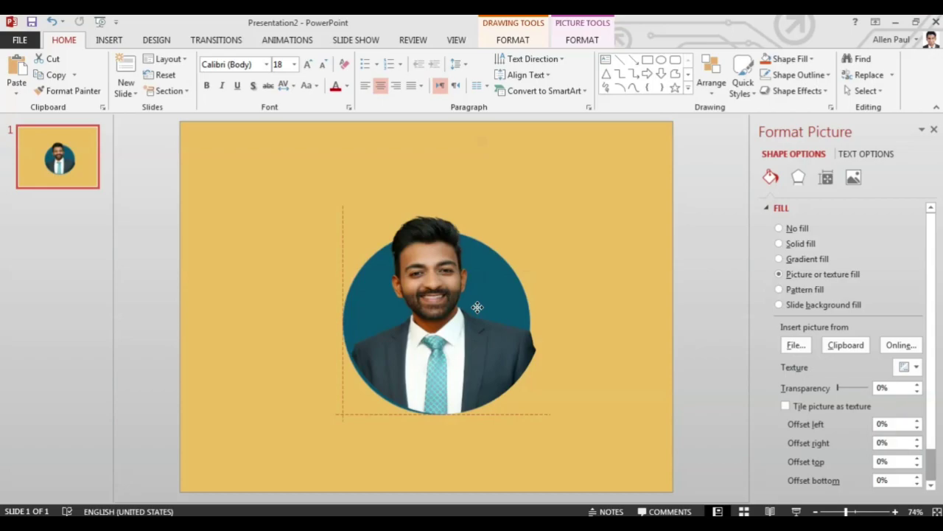
pyautogui.moveTo(541, 311); pyautogui.dragTo(535, 314)
pyautogui.moveTo(346, 311); pyautogui.dragTo(337, 311)
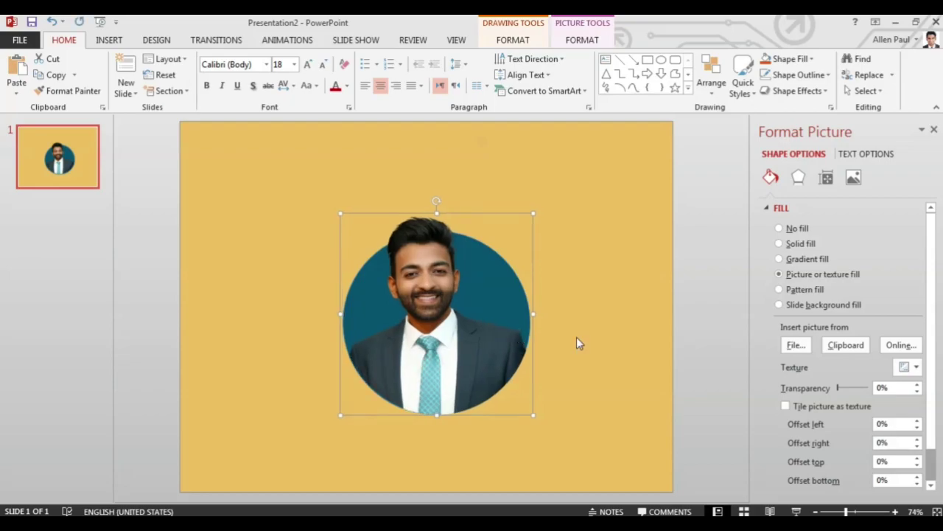
# - Place a text box above the portrait for the DESERT PIONEERS TOASTMASTERS CLUB heading
pyautogui.click(577, 198)
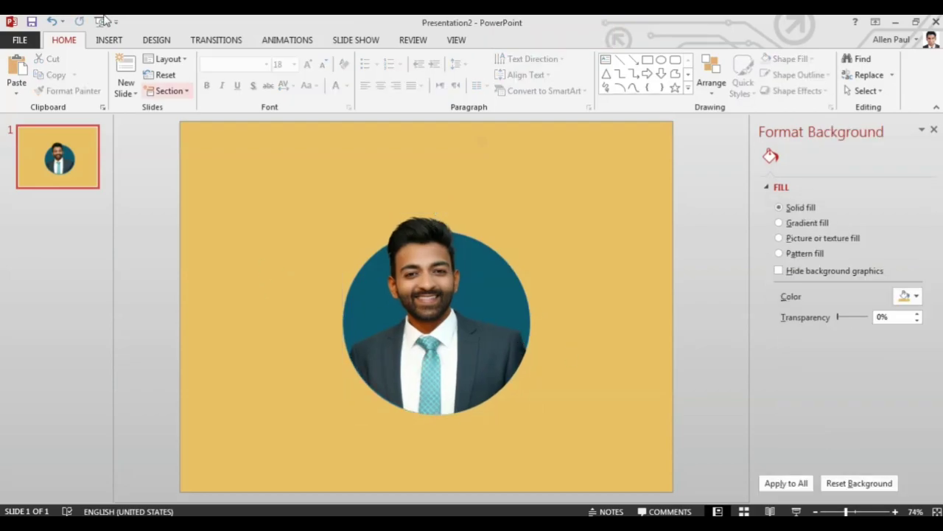
pyautogui.click(109, 40)
pyautogui.click(594, 83)
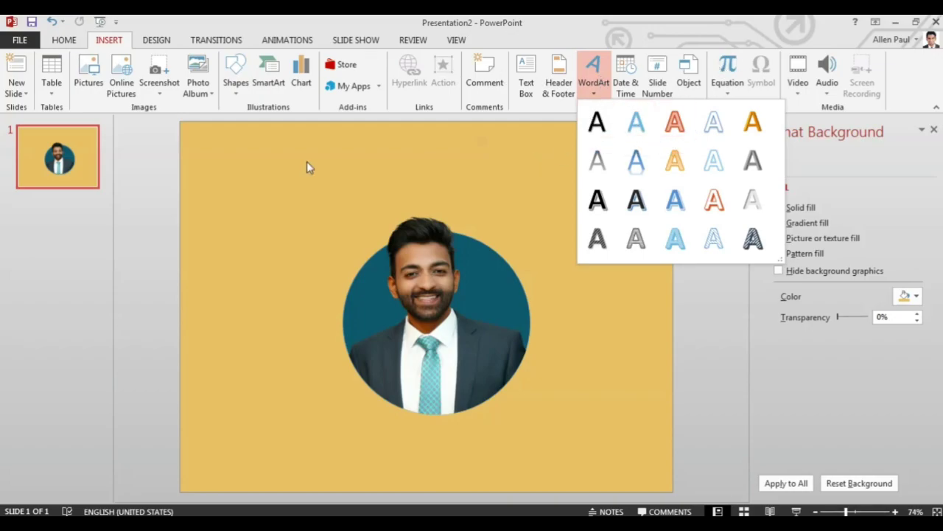
pyautogui.click(526, 83)
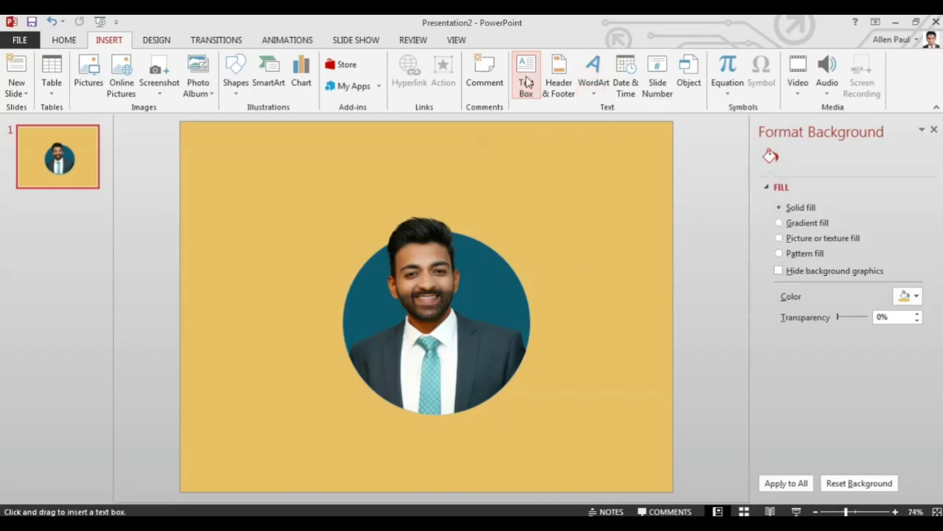
pyautogui.click(286, 174)
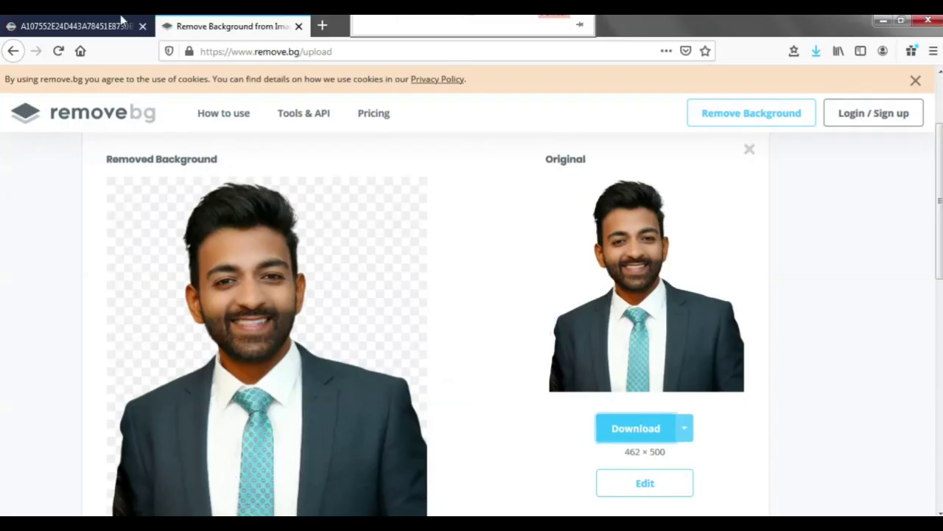
# - Scroll the brand guide PDF from the colour palette to page 12's Typography section naming Gotham
pyautogui.click(118, 25)
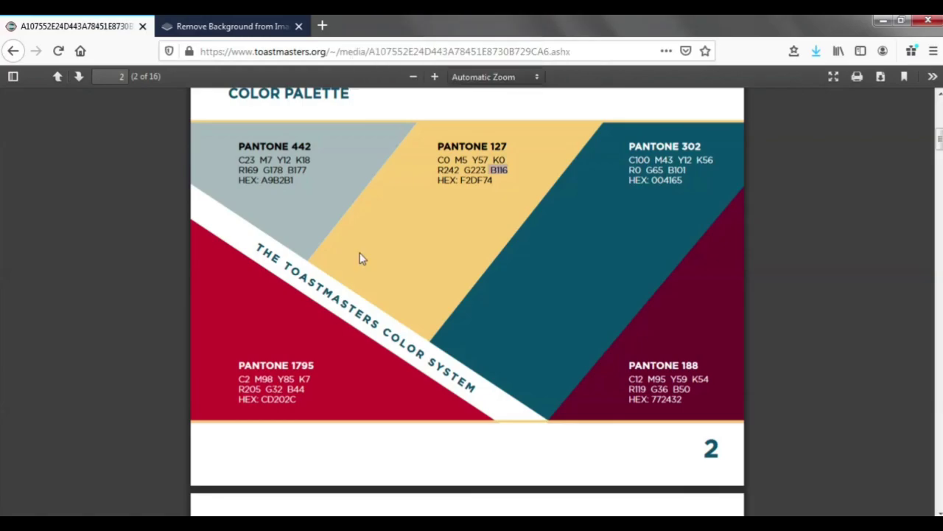
pyautogui.scroll(-20, 361, 258)
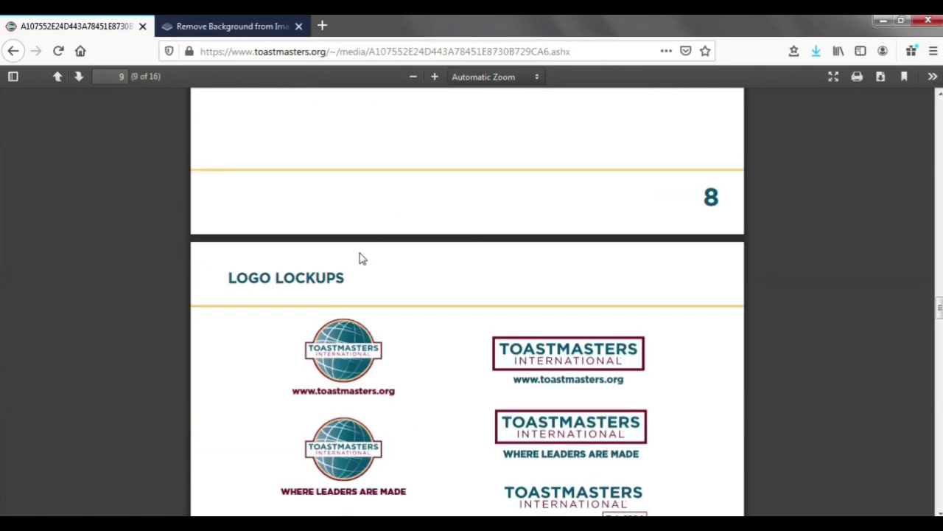
pyautogui.scroll(-20, 361, 258)
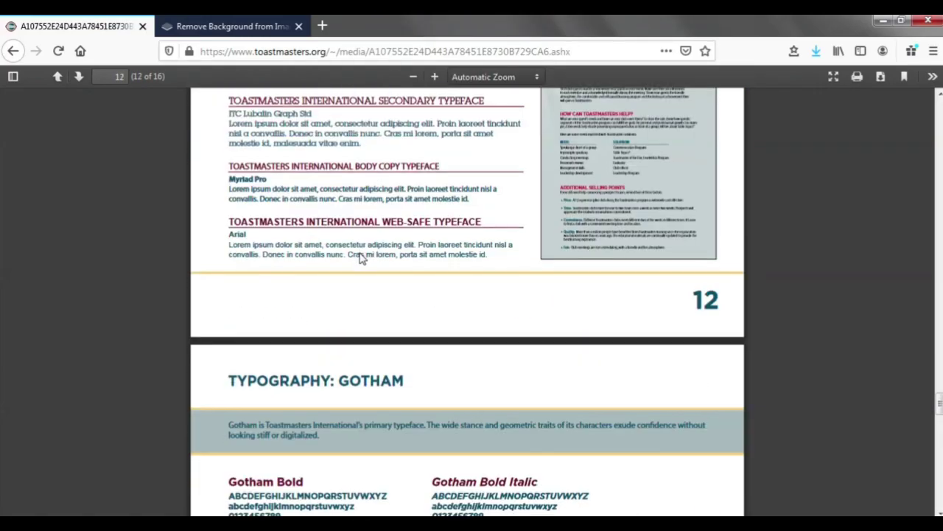
pyautogui.scroll(-4, 361, 258)
pyautogui.scroll(8, 361, 258)
pyautogui.scroll(-2, 361, 258)
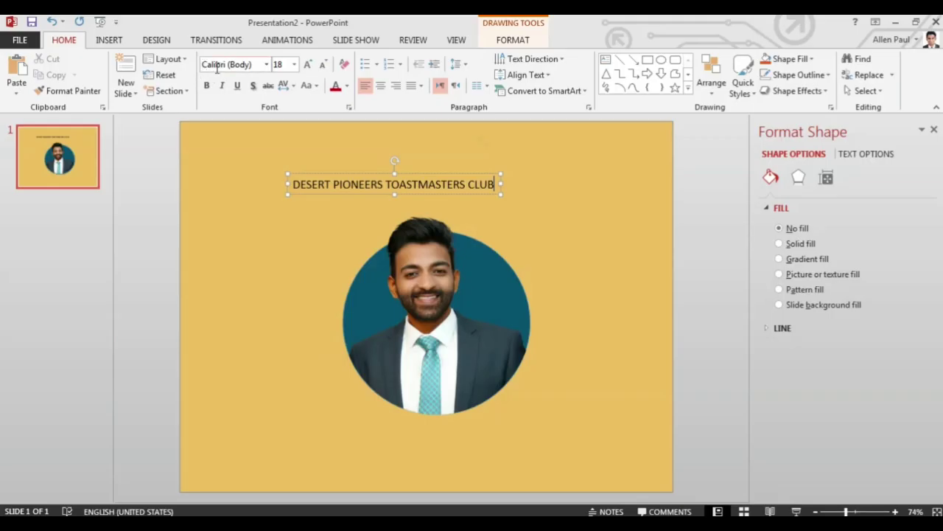
# - Set the club heading in Gotham, adjust it to 20 pt, and centre its box on the slide
pyautogui.click(225, 66)
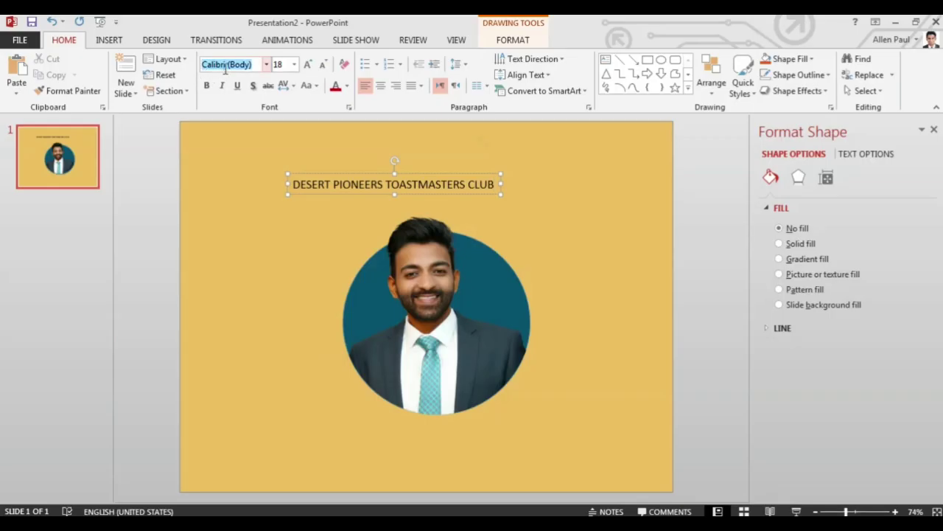
pyautogui.tripleClick(350, 190)
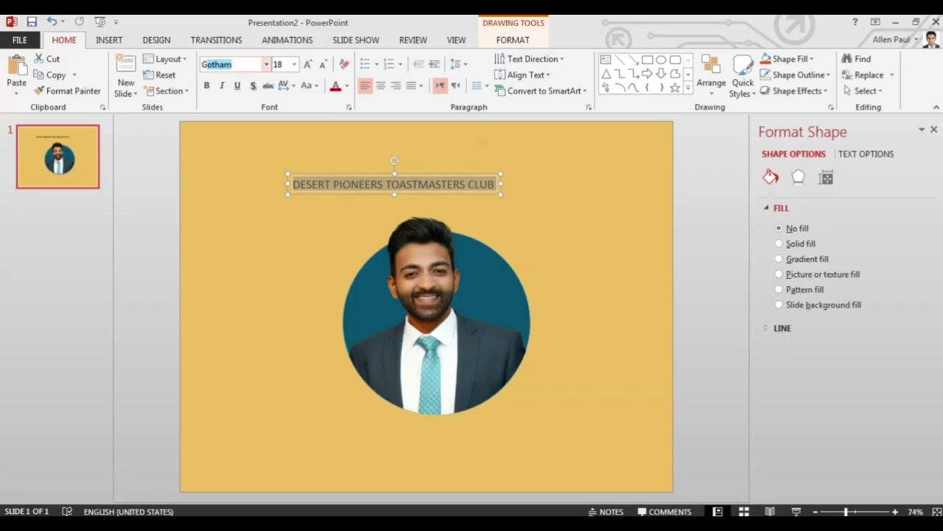
pyautogui.press('Return')
pyautogui.click(308, 64)
pyautogui.click(307, 65)
pyautogui.click(308, 64)
pyautogui.click(307, 64)
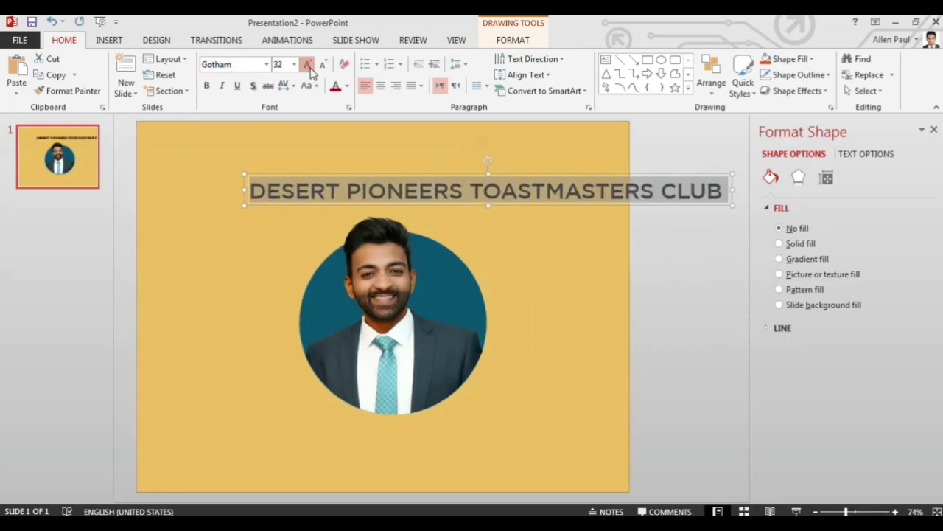
pyautogui.click(307, 64)
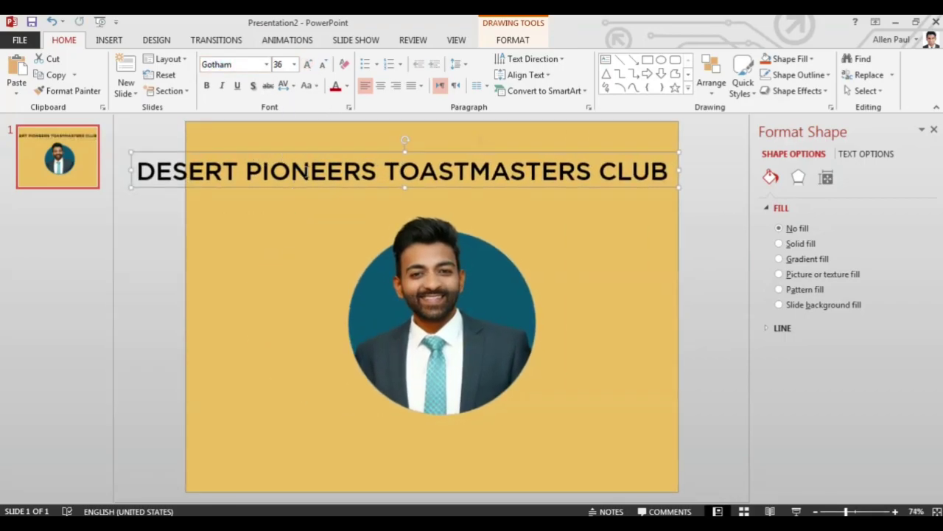
pyautogui.hotkey('ctrl', 'a')
pyautogui.click(323, 65)
pyautogui.click(323, 65)
pyautogui.moveTo(300, 149); pyautogui.dragTo(396, 152)
# - Colour the heading teal, shrink its text slightly, and reposition the box
pyautogui.hotkey('ctrl', 'a')
pyautogui.click(346, 85)
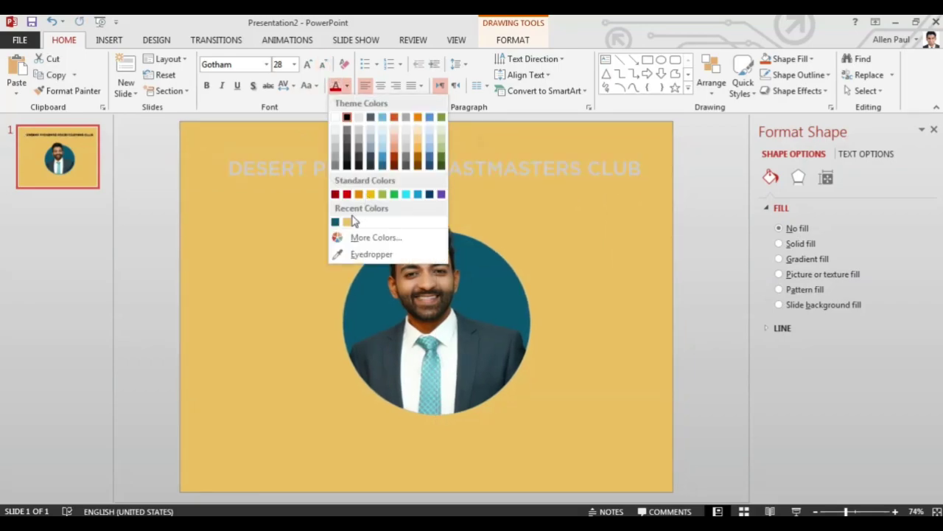
pyautogui.click(336, 222)
pyautogui.click(416, 166)
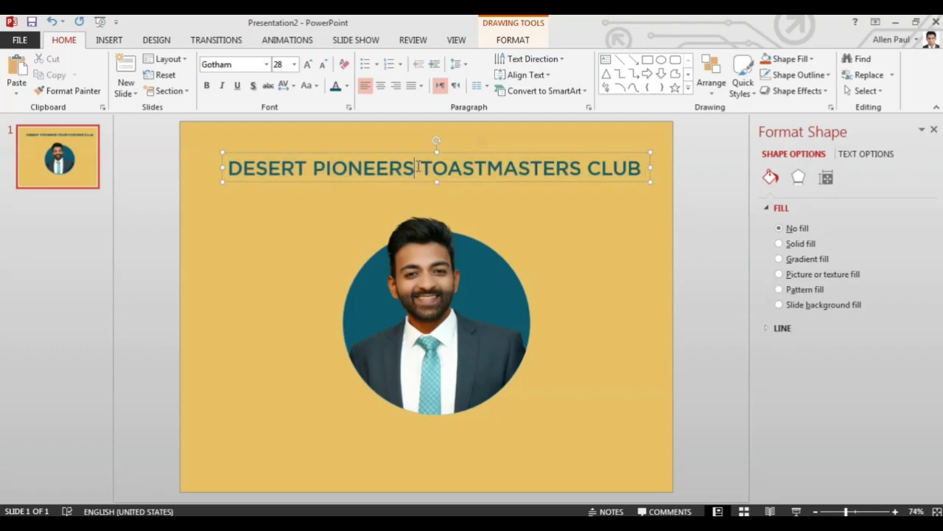
pyautogui.hotkey('ctrl', 'a')
pyautogui.click(322, 64)
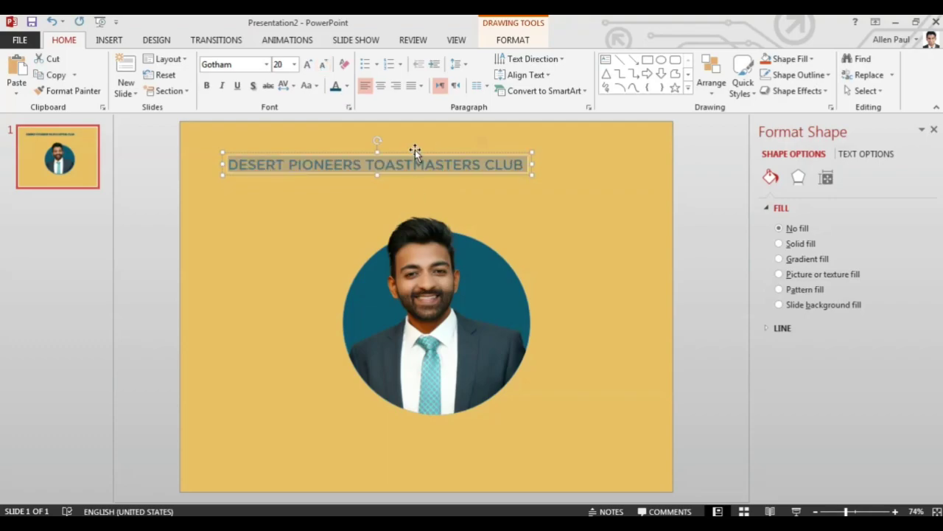
pyautogui.moveTo(415, 151); pyautogui.dragTo(387, 155)
# - Open a central gap between PIONEERS and TOASTMASTERS, recentre the heading, and select the portrait and circle
pyautogui.click(426, 164)
pyautogui.click(408, 162)
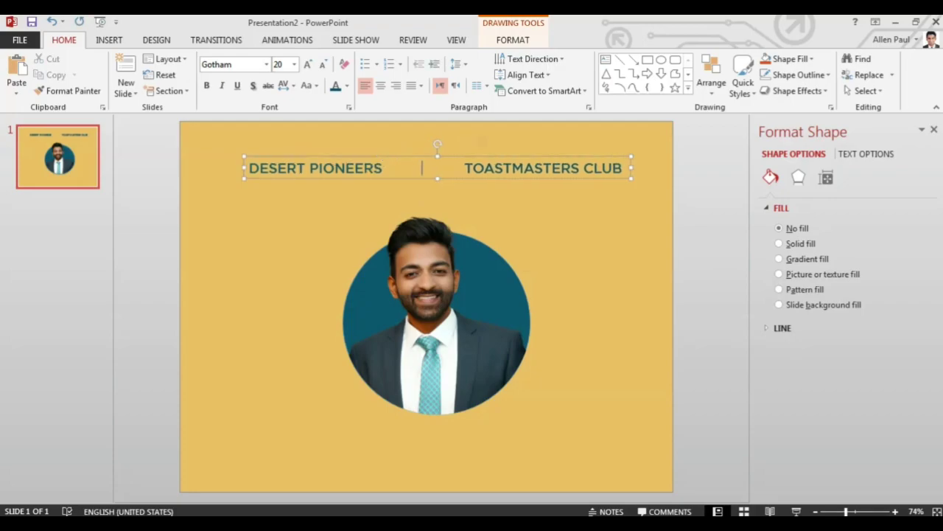
pyautogui.click(410, 154)
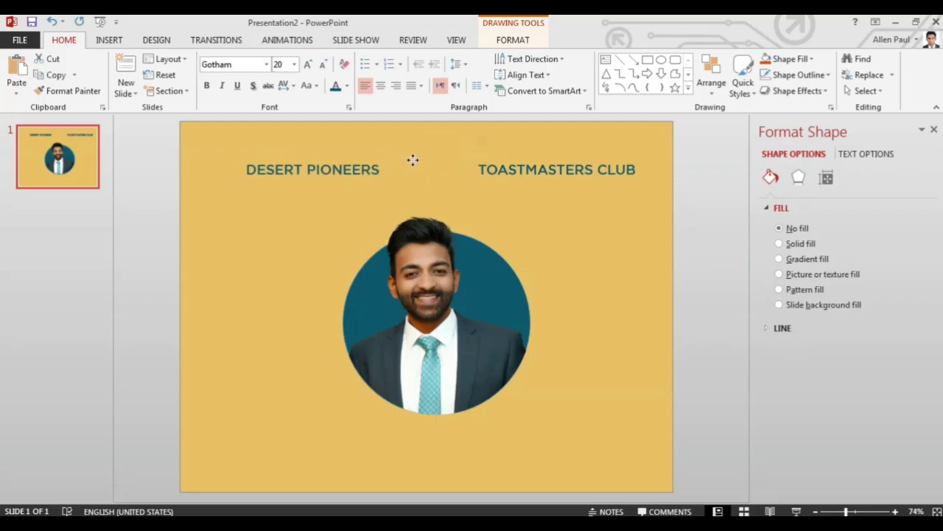
pyautogui.moveTo(413, 160); pyautogui.dragTo(411, 160)
pyautogui.moveTo(620, 450); pyautogui.dragTo(293, 256)
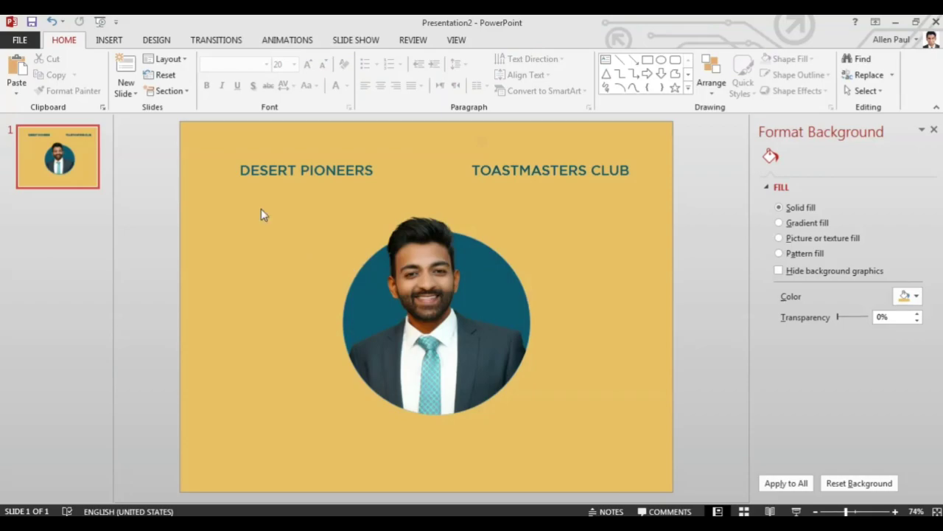
pyautogui.moveTo(261, 208); pyautogui.dragTo(588, 423)
# - Group the portrait with its teal circle and move the group lower on the slide
pyautogui.hotkey('ctrl', 'g')
pyautogui.moveTo(438, 324); pyautogui.dragTo(429, 364)
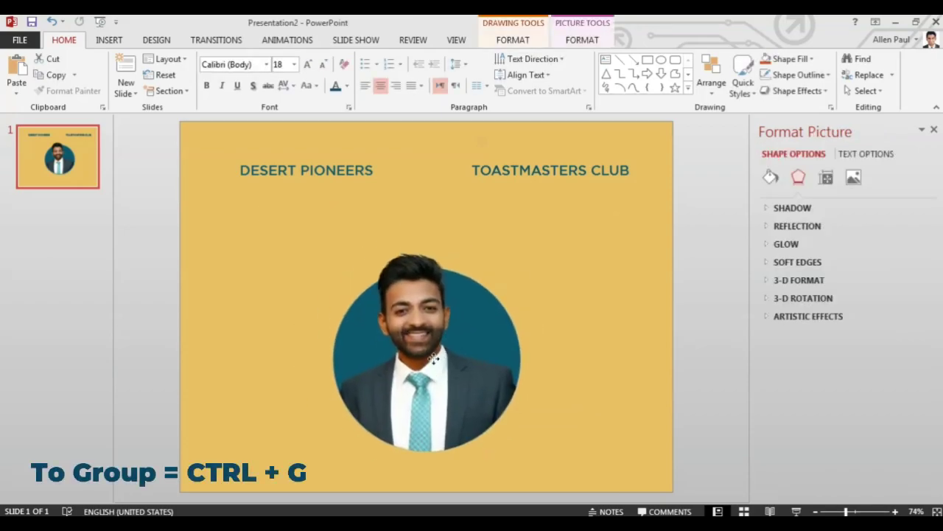
pyautogui.click(292, 261)
# - Insert the Toastmasters globe logo and shrink it to fit between the heading halves
pyautogui.click(109, 40)
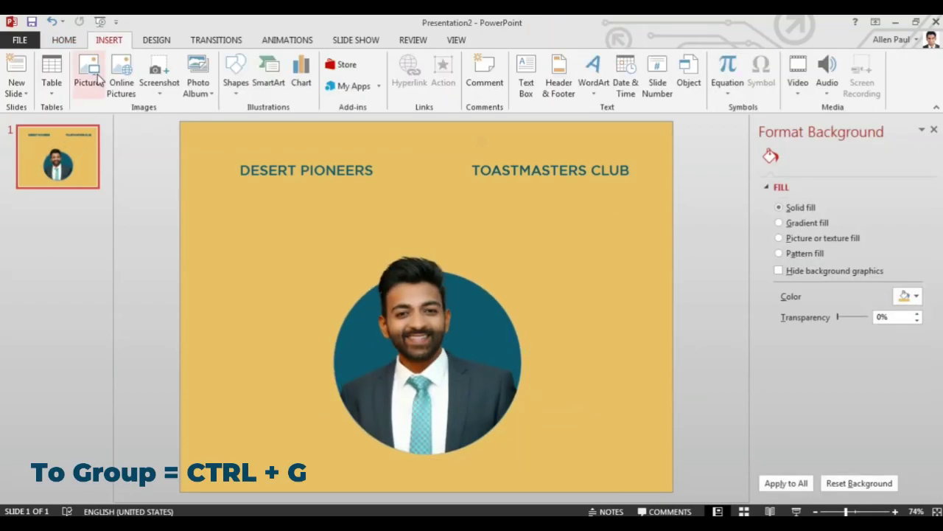
pyautogui.click(91, 72)
pyautogui.scroll(-5, 368, 294)
pyautogui.click(316, 390)
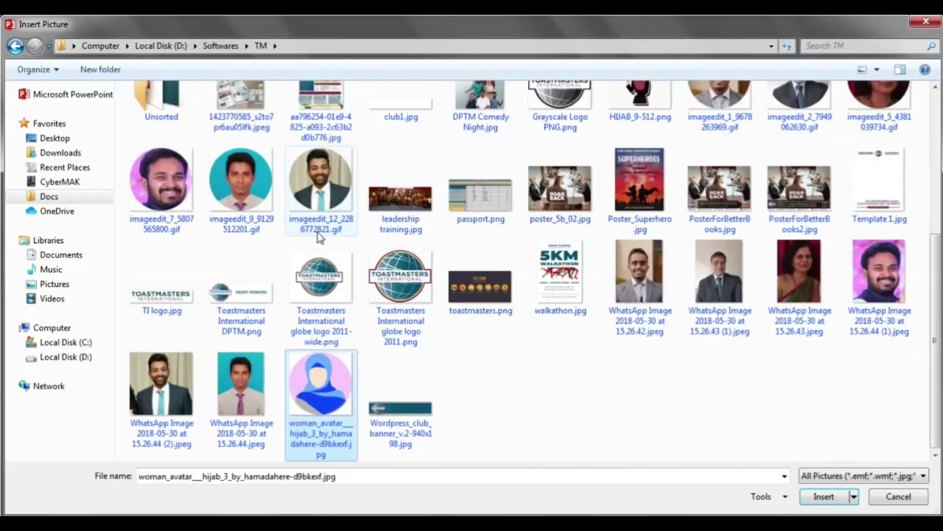
pyautogui.click(401, 274)
pyautogui.doubleClick(400, 274)
pyautogui.moveTo(415, 276); pyautogui.dragTo(415, 206)
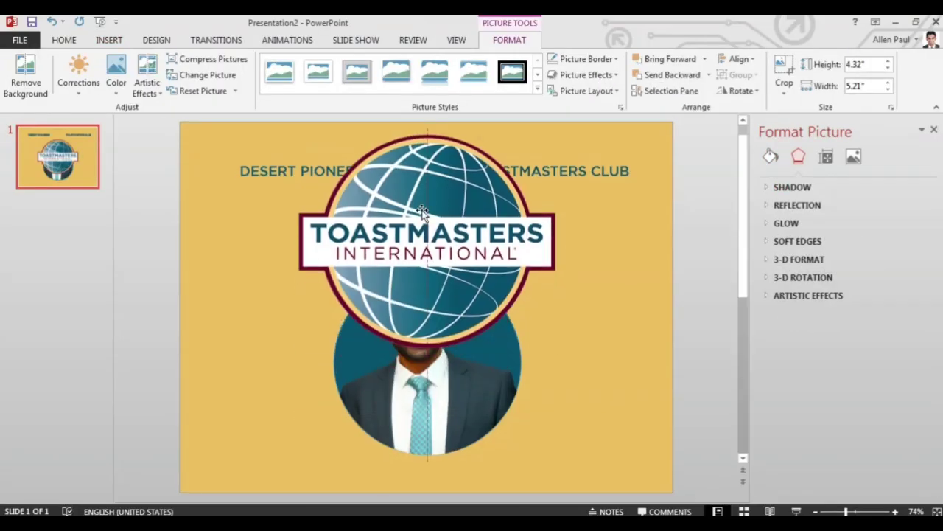
pyautogui.moveTo(299, 350); pyautogui.dragTo(418, 175)
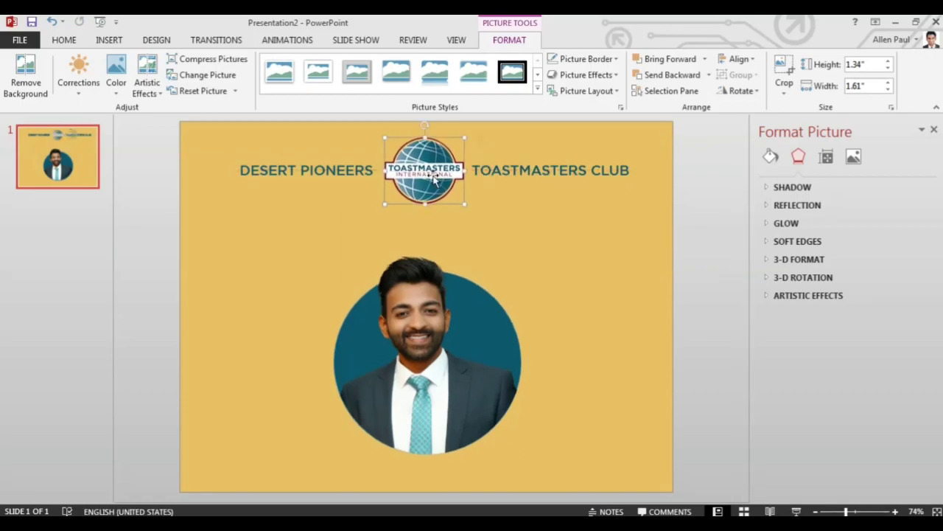
# - Centre the heading around the logo and select all its text for styling
pyautogui.click(491, 170)
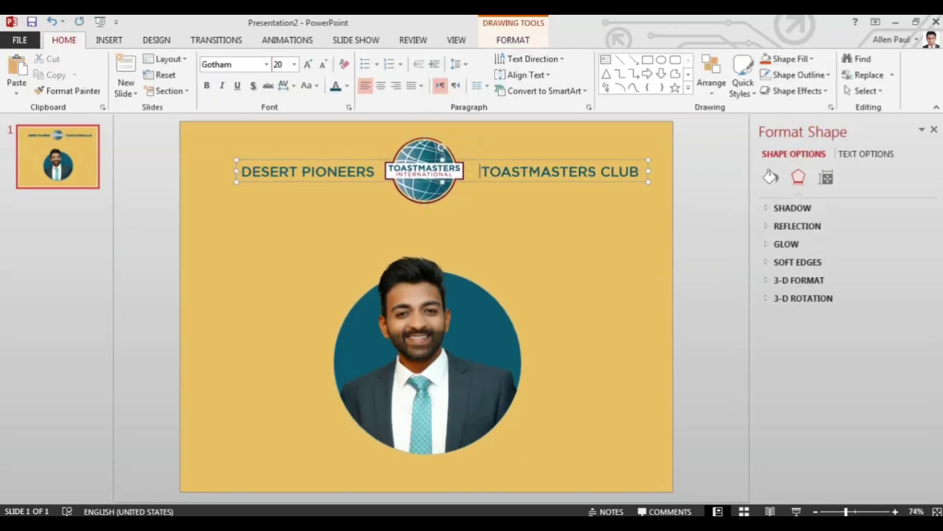
pyautogui.moveTo(491, 162); pyautogui.dragTo(490, 162)
pyautogui.hotkey('ctrl', 'a')
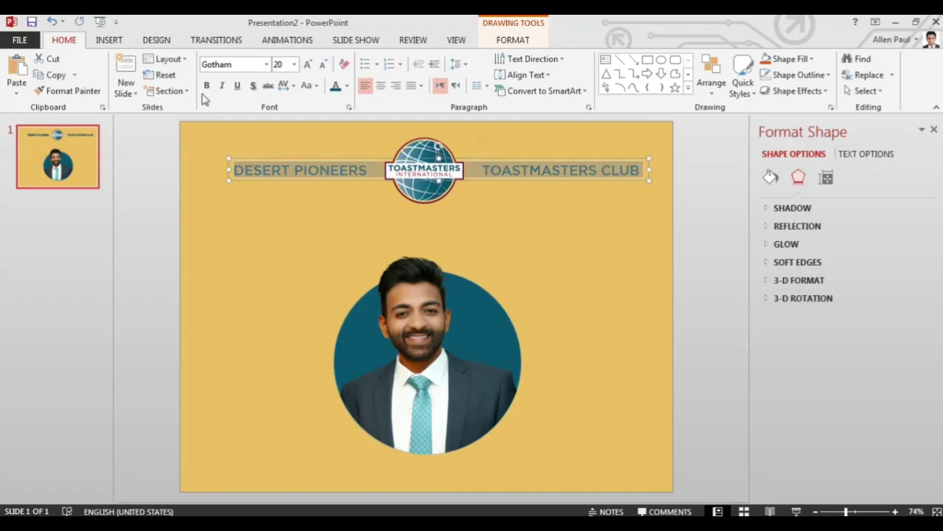
# - Nudge the portrait group slightly lower on the slide
pyautogui.click(302, 160)
pyautogui.click(263, 317)
pyautogui.click(446, 361)
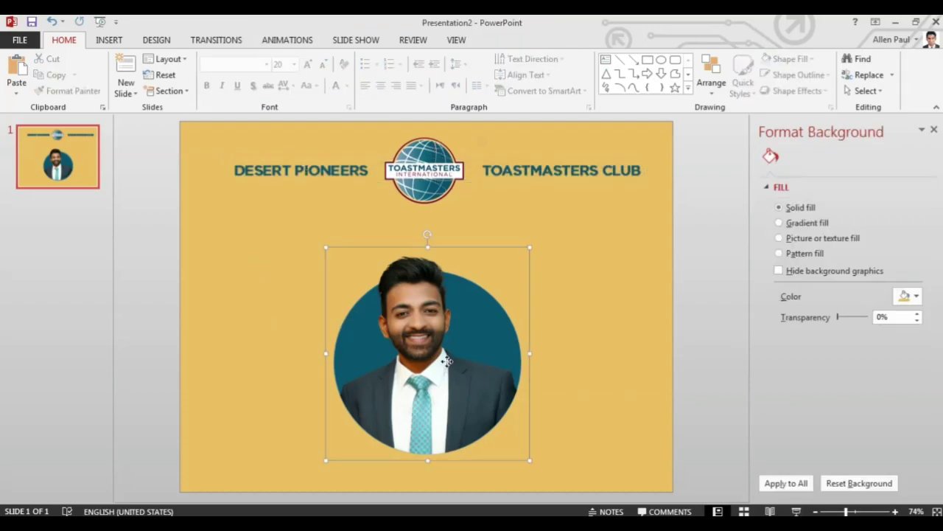
pyautogui.moveTo(446, 361); pyautogui.dragTo(449, 379)
# - Add a 'CONGRATULATES' text box in enlarged Gotham, centred below the heading
pyautogui.click(426, 255)
pyautogui.write('CONGRATULATES')
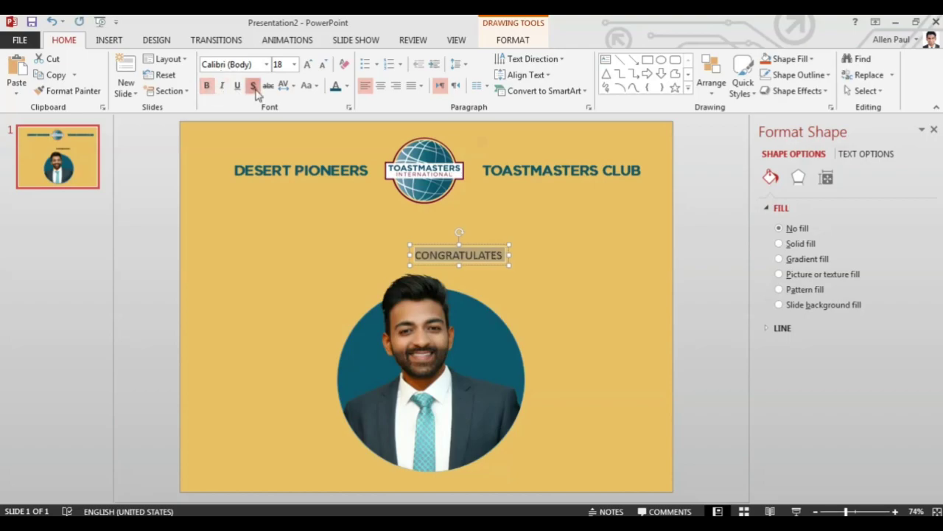
pyautogui.write('Gotham')
pyautogui.press('Return')
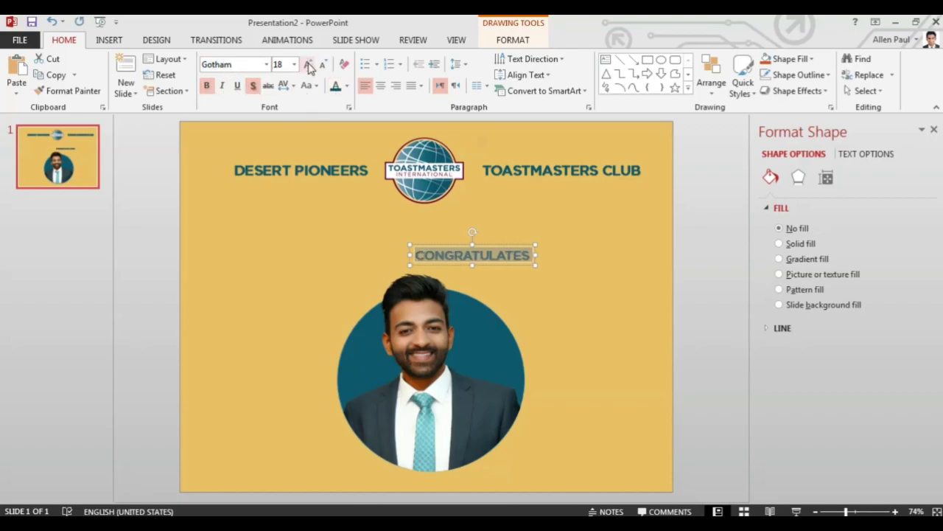
pyautogui.click(310, 68)
pyautogui.click(310, 67)
pyautogui.moveTo(478, 246); pyautogui.dragTo(415, 227)
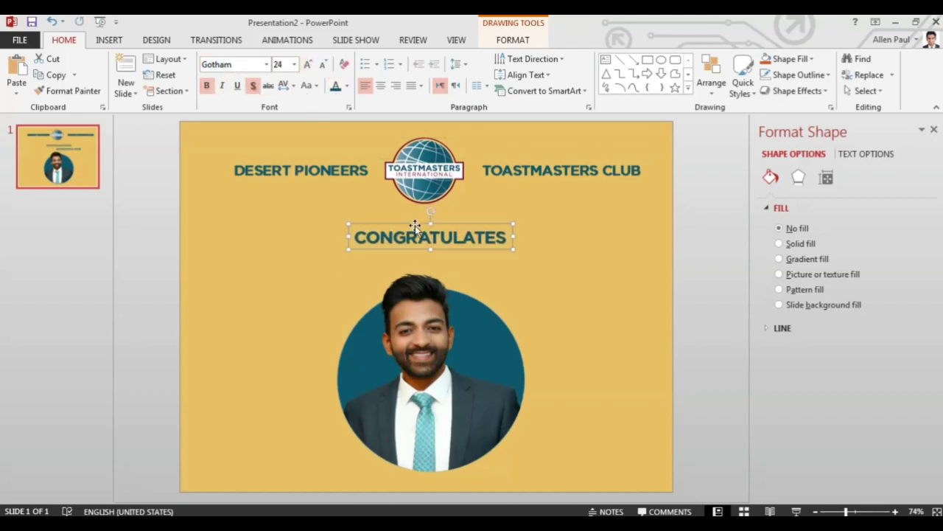
pyautogui.click(270, 318)
pyautogui.click(356, 40)
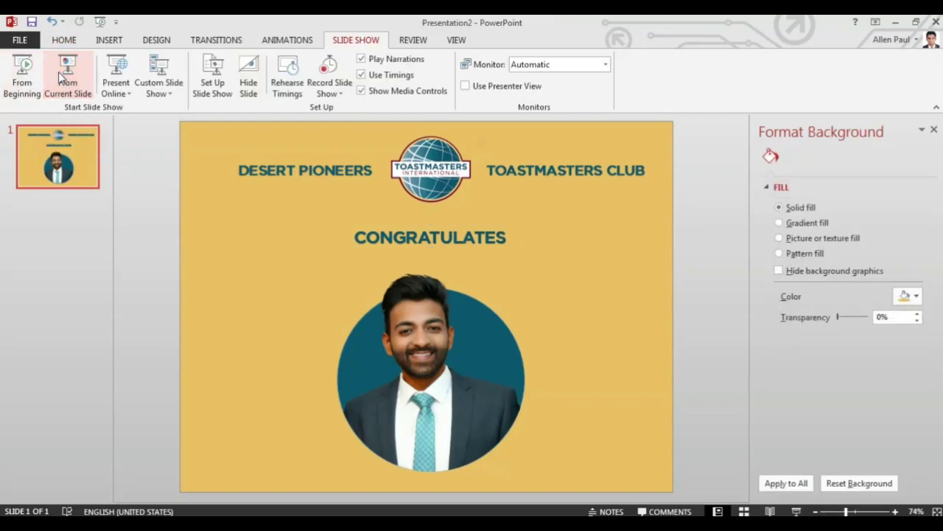